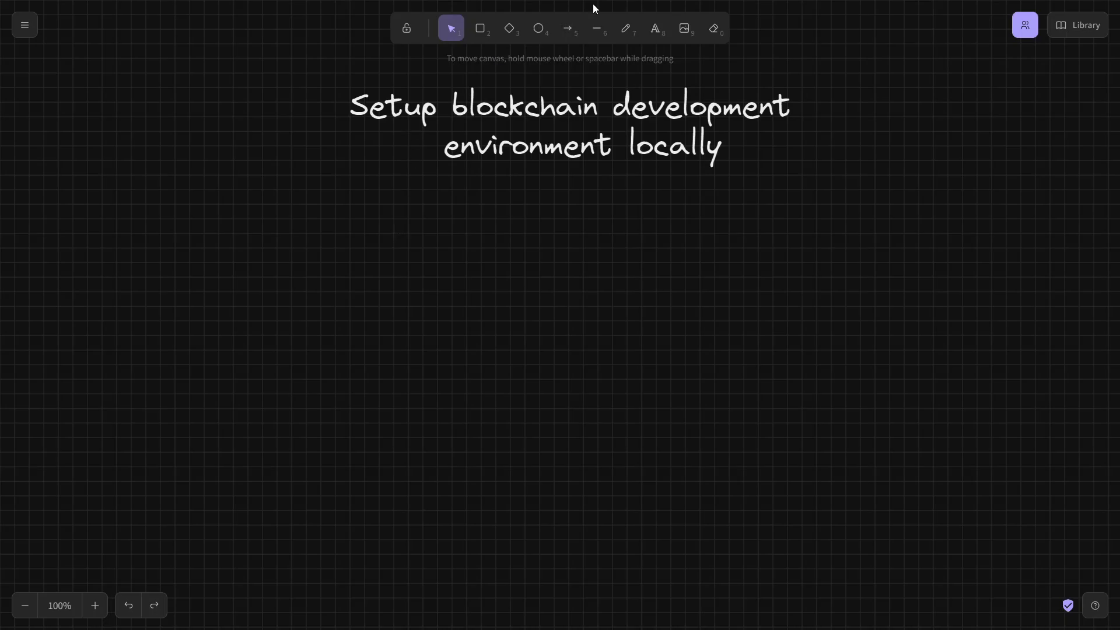
Write '1. Code editor (vscode)' as a text block below the heading.
click(656, 29)
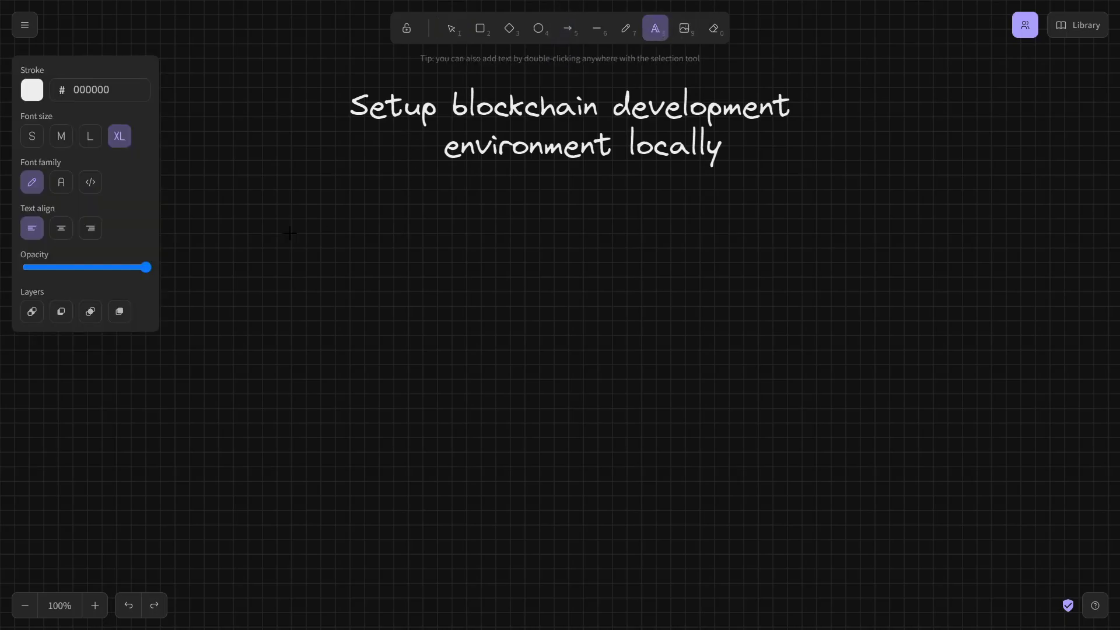
click(283, 207)
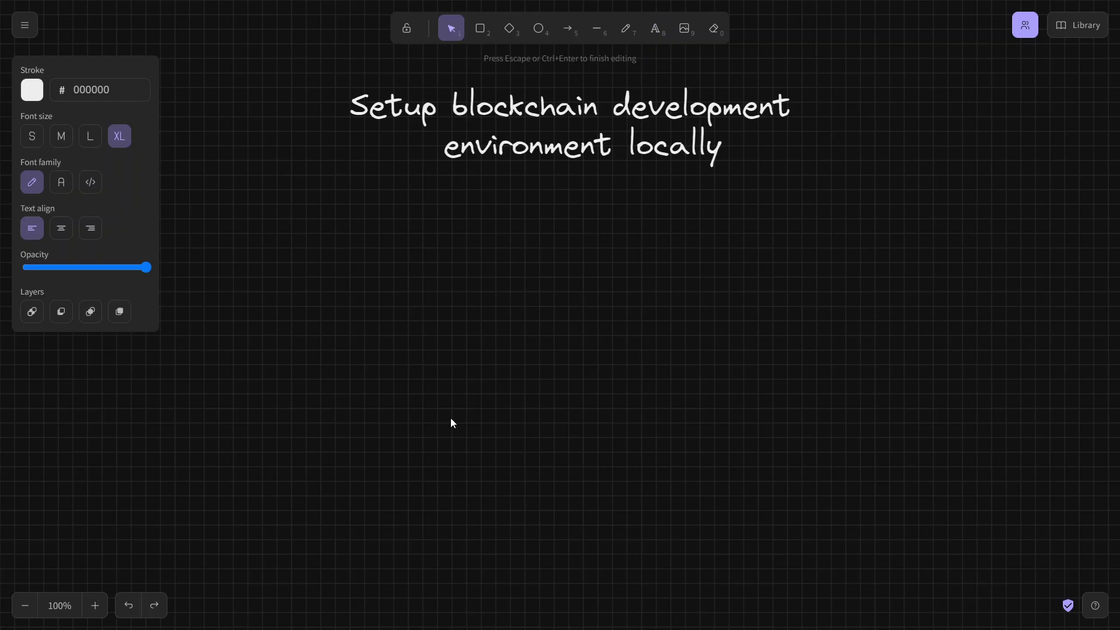
text(1. )
text(Code e)
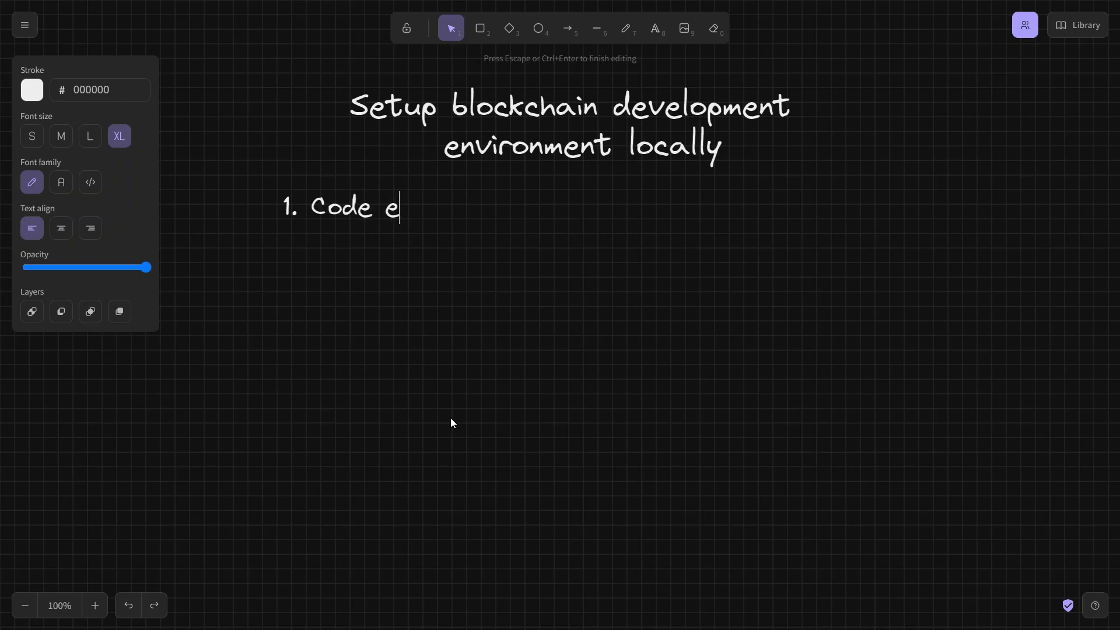
text(ditor)
text( ()
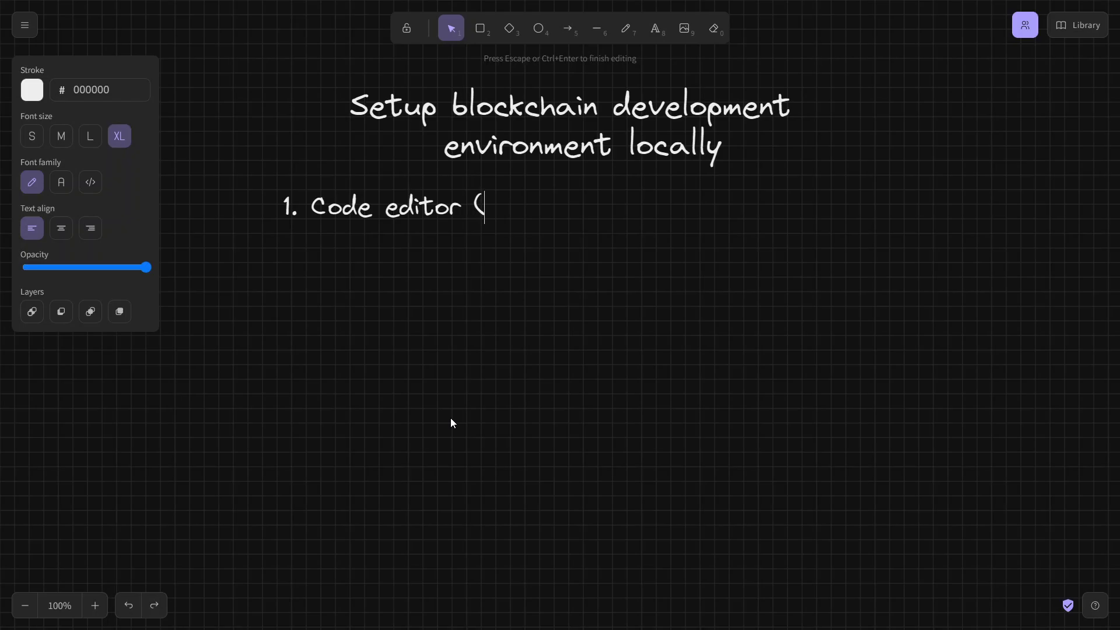
text(vs)
text(code))
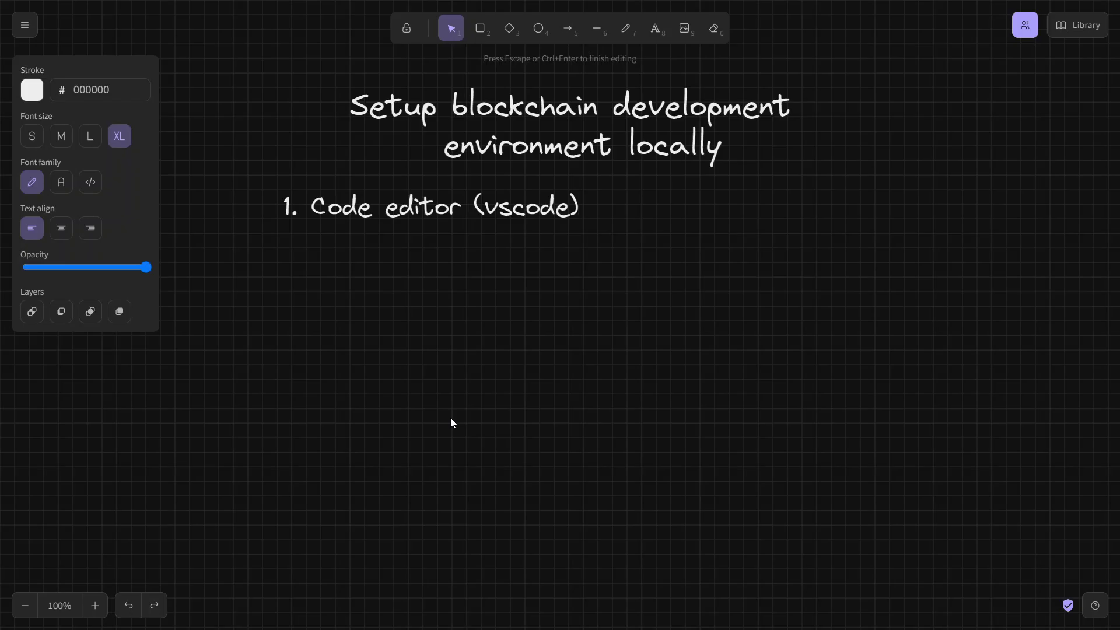
Add '2. Ganache (personal blockchain)' on a new line and start item '3.'.
key(Return)
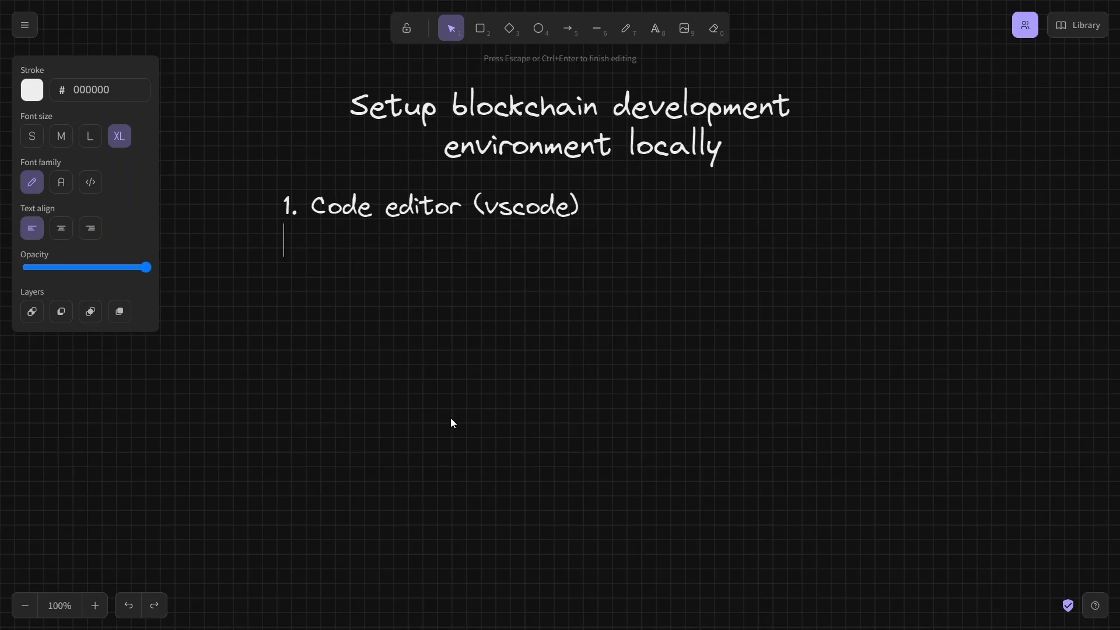
text(2.)
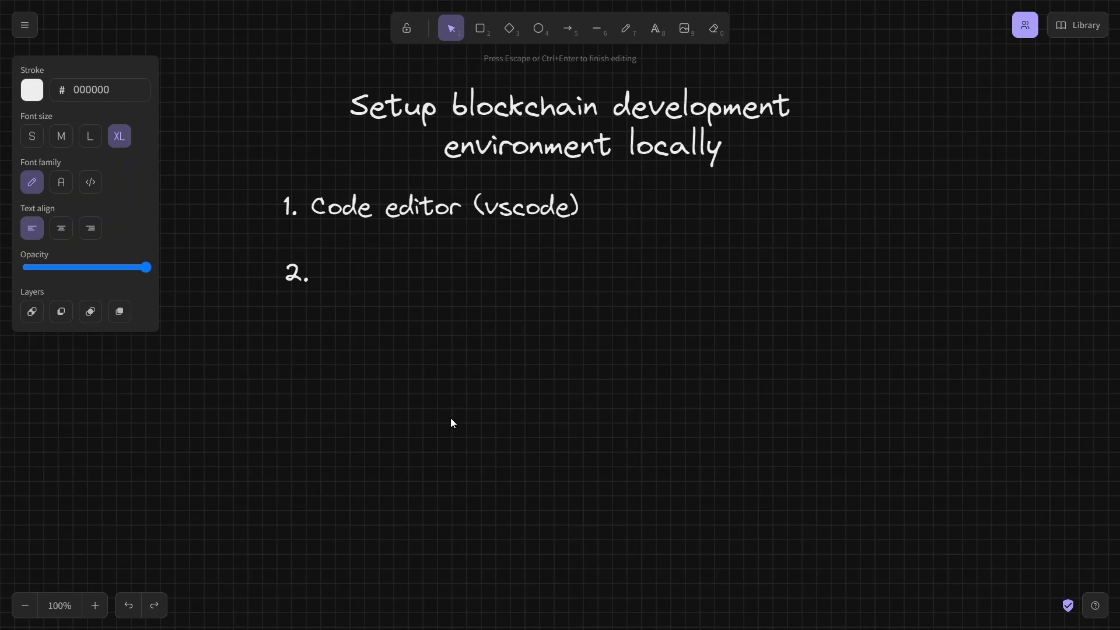
text(Ganac)
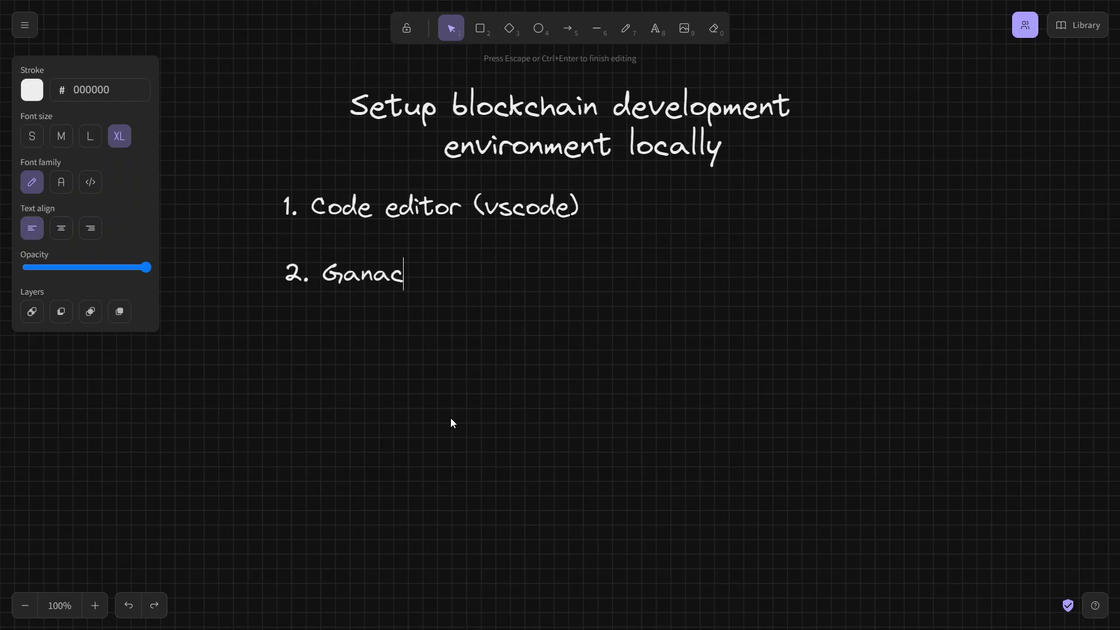
text(he (per)
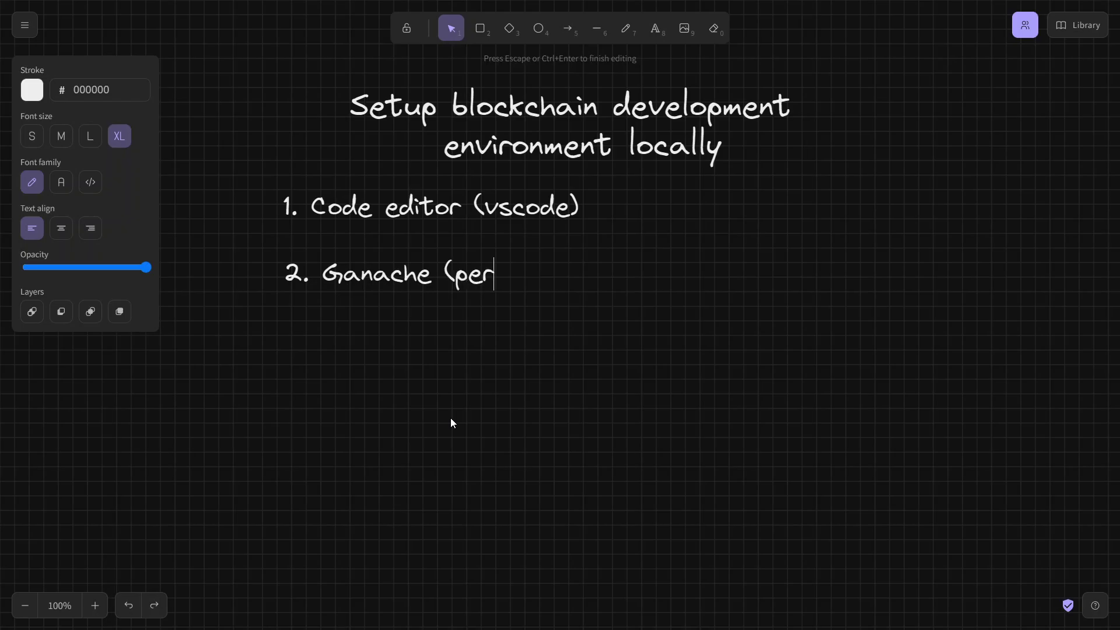
text(sonal b)
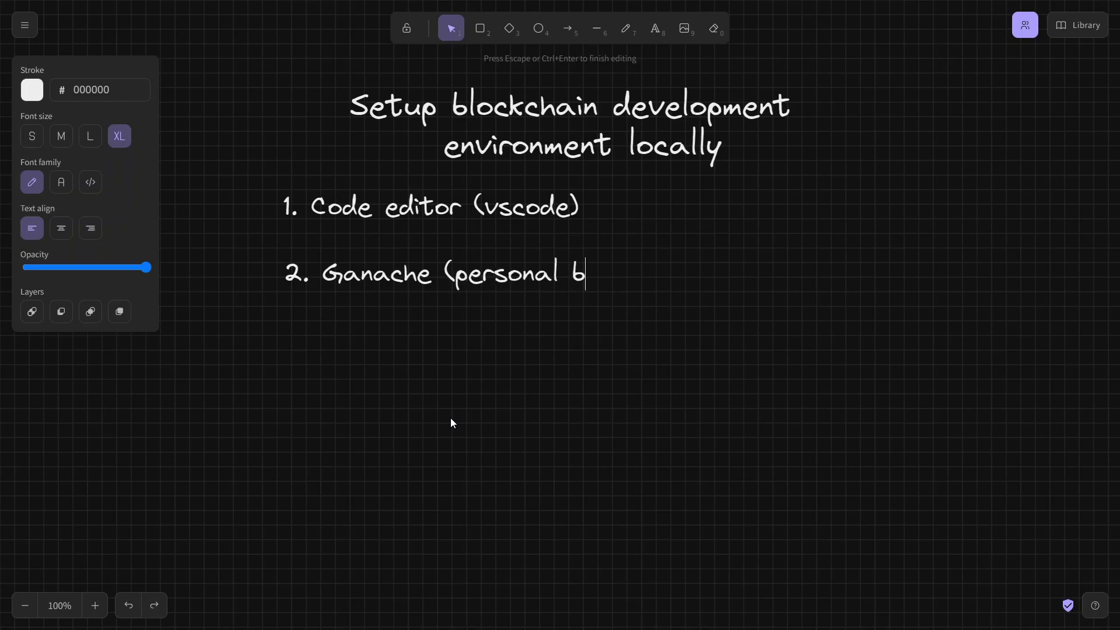
text(lockchain))
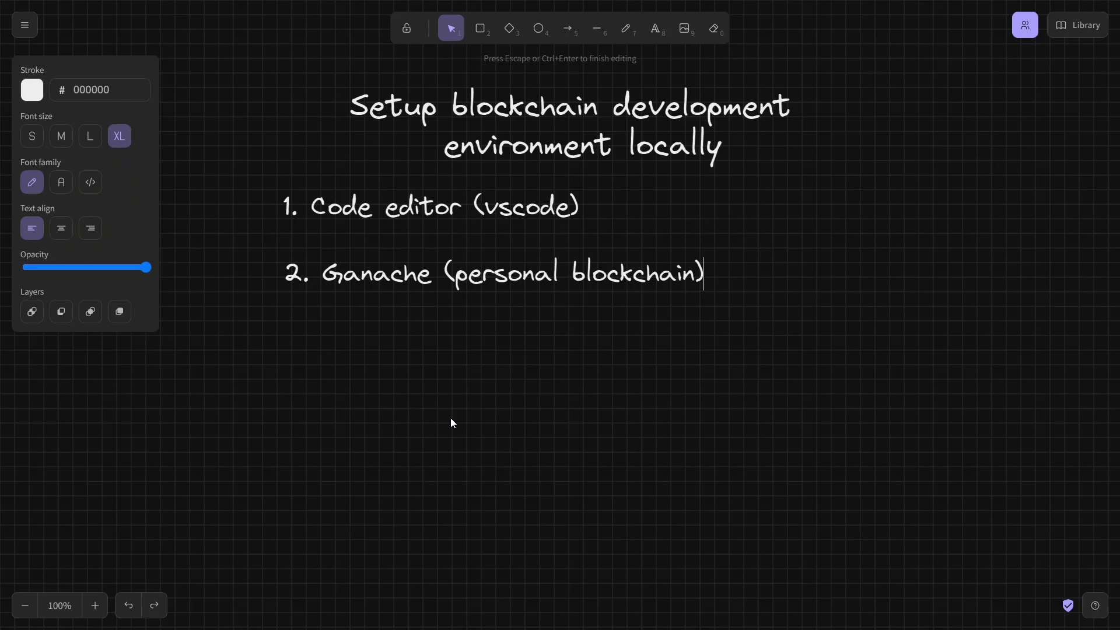
key(Return)
key(Return)
text(3.)
text(T)
text(ruffle)
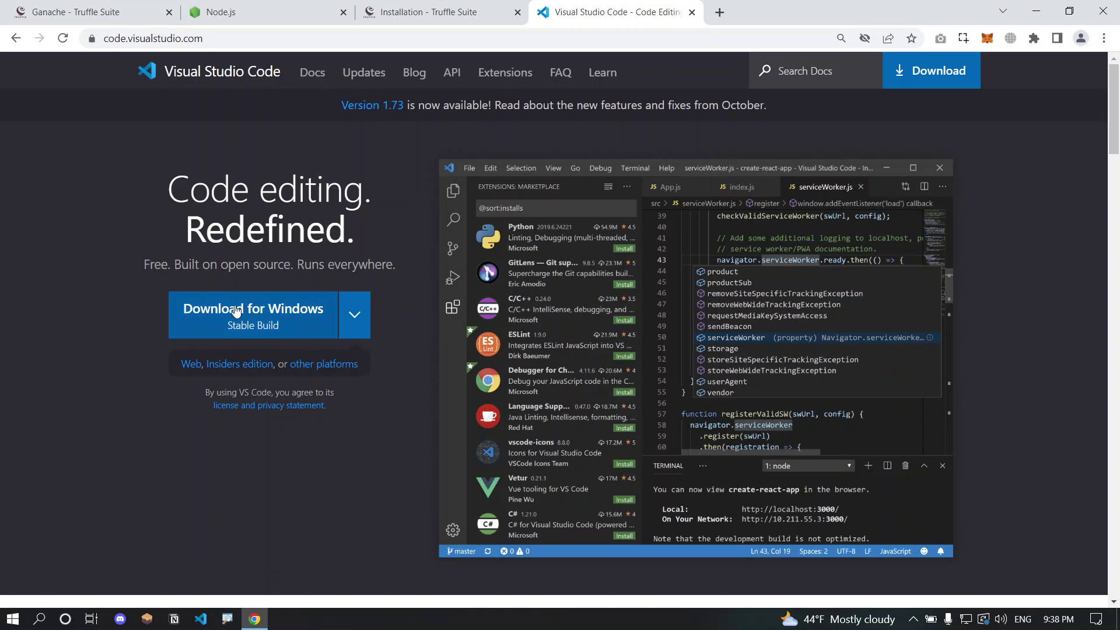
Peek at the Download for Windows platform options on code.visualstudio.com.
click(348, 322)
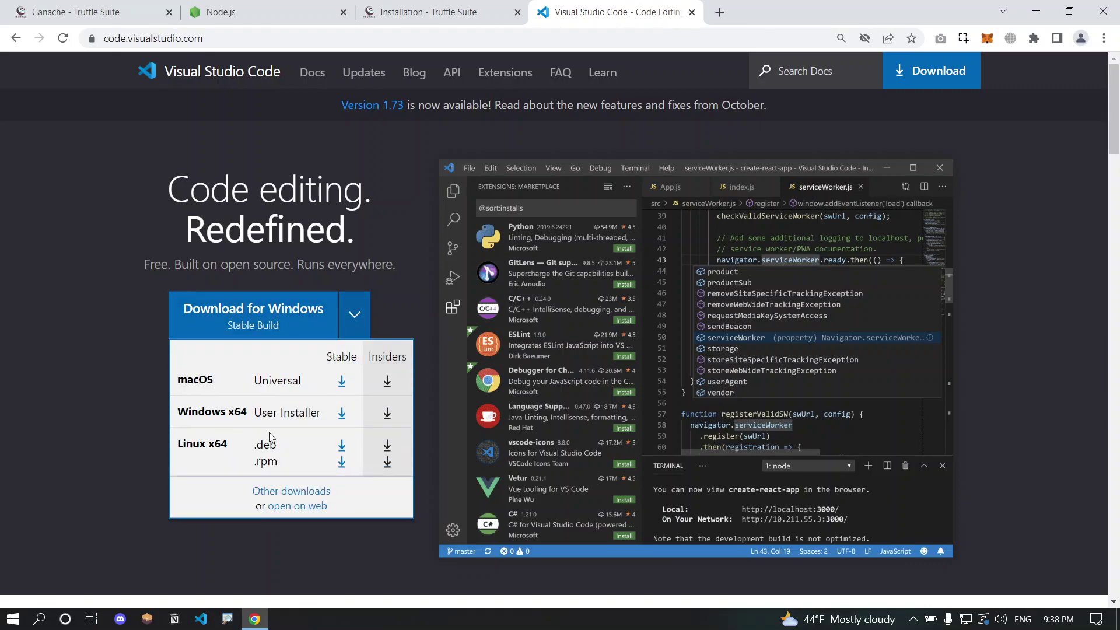
click(217, 251)
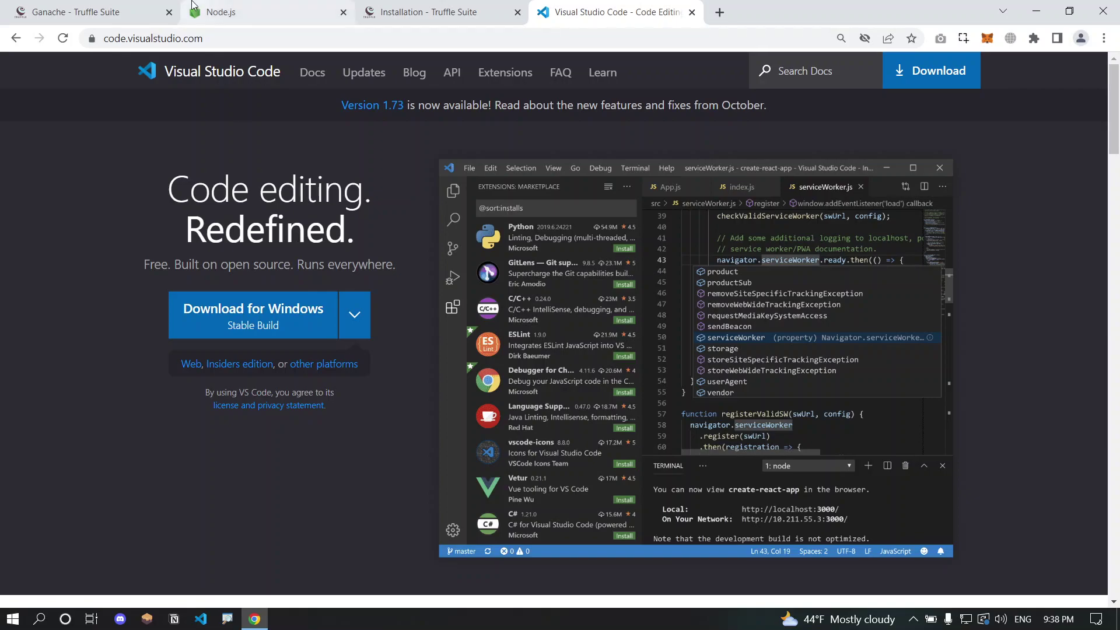
mouse_move(221, 12)
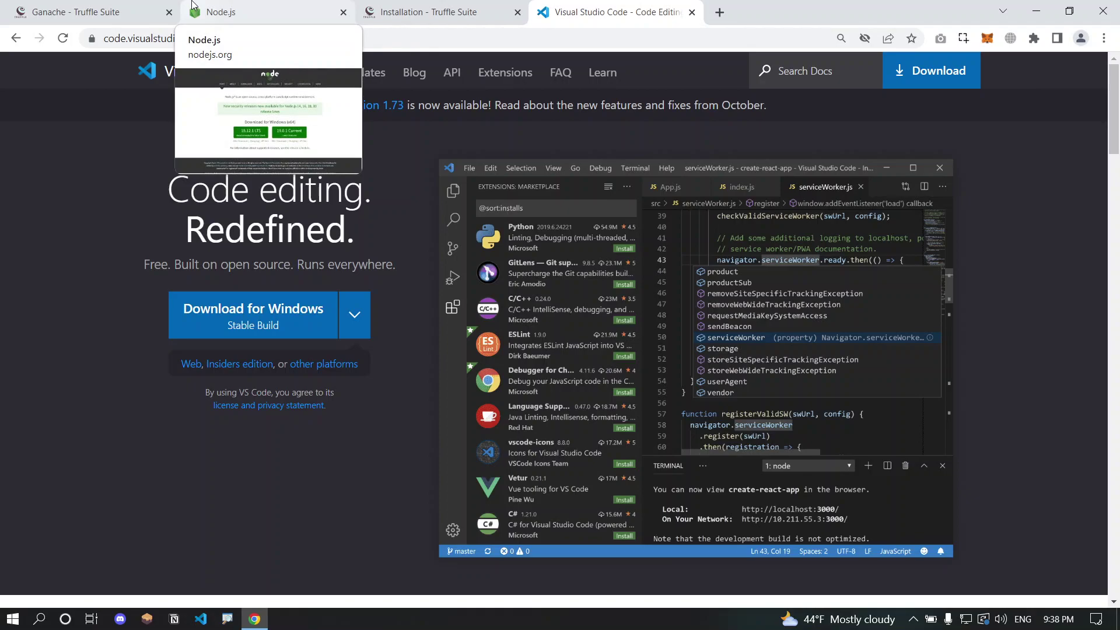
Bring the Ganache page forward to view its Windows download offer.
click(81, 12)
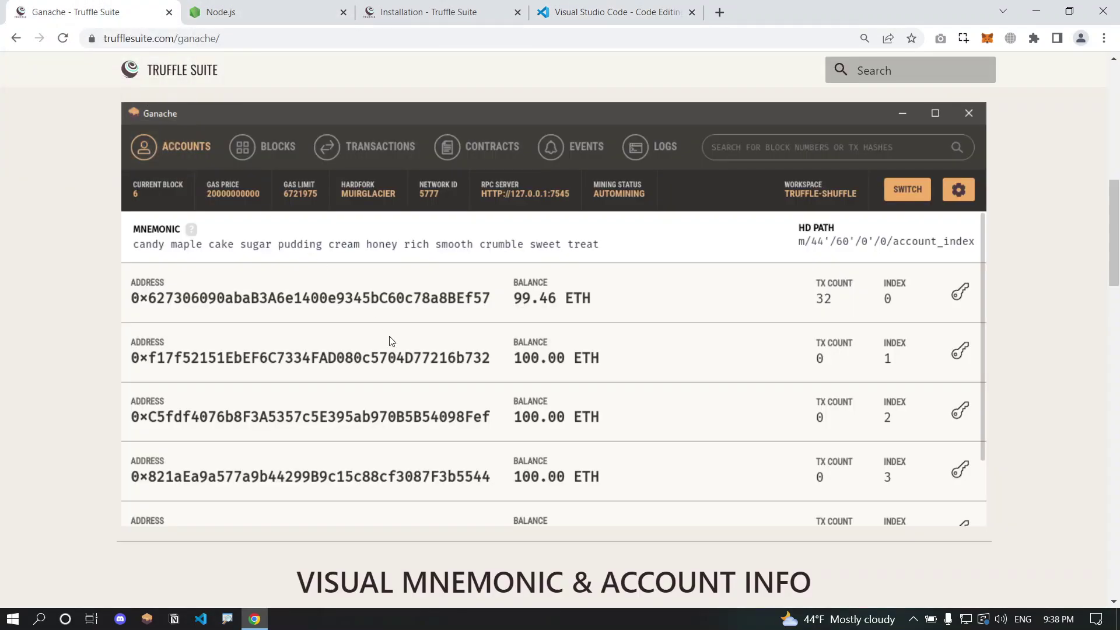
scroll(277, 262, up, 5)
scroll(277, 267, up, 2)
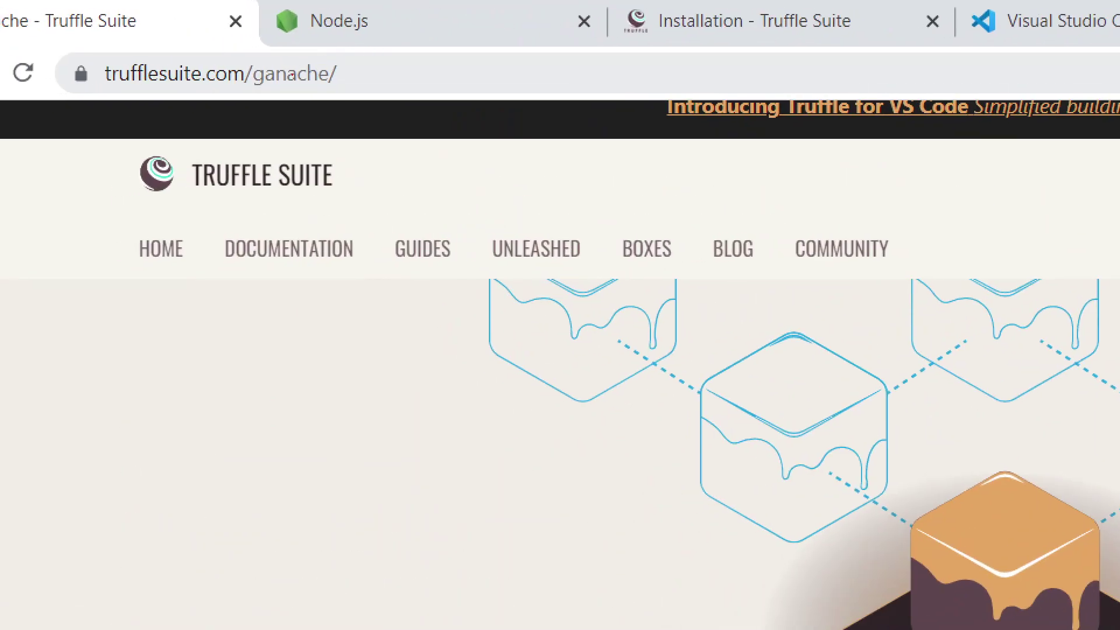
scroll(472, 310, down, 2)
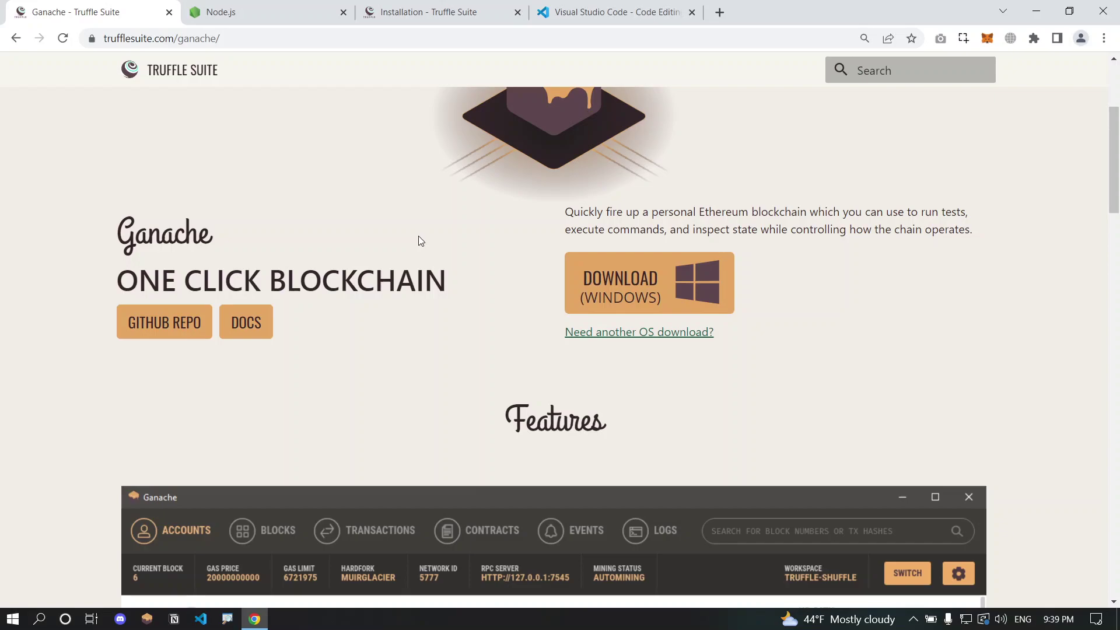
Copy the 'npm install -g truffle' command from the Truffle installation docs.
click(405, 5)
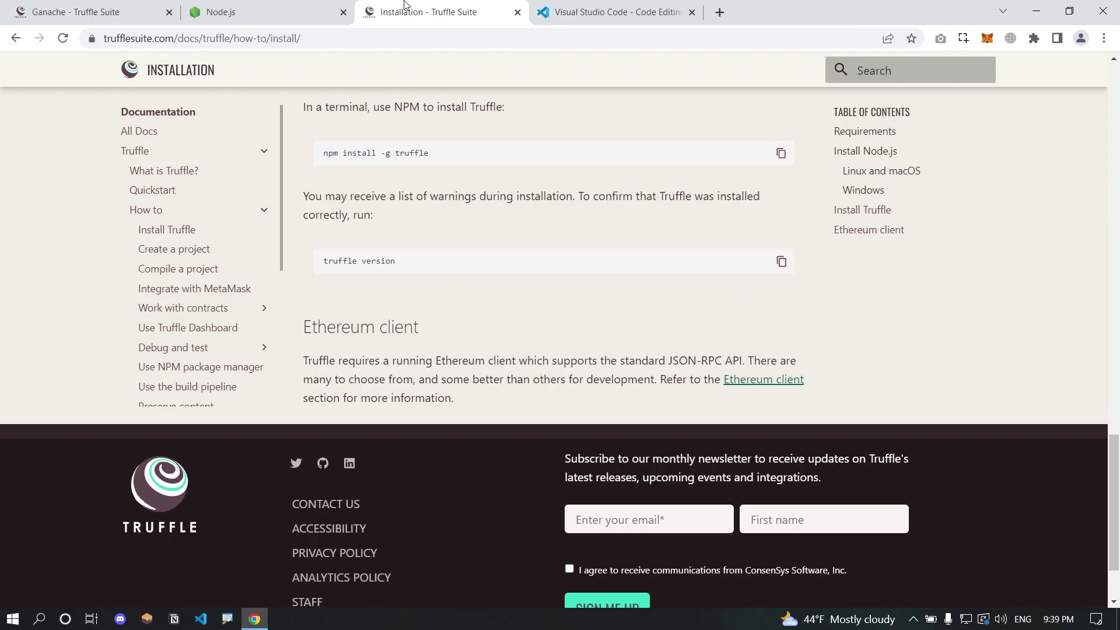
triple_click(346, 152)
click(384, 155)
drag(429, 153, 321, 156)
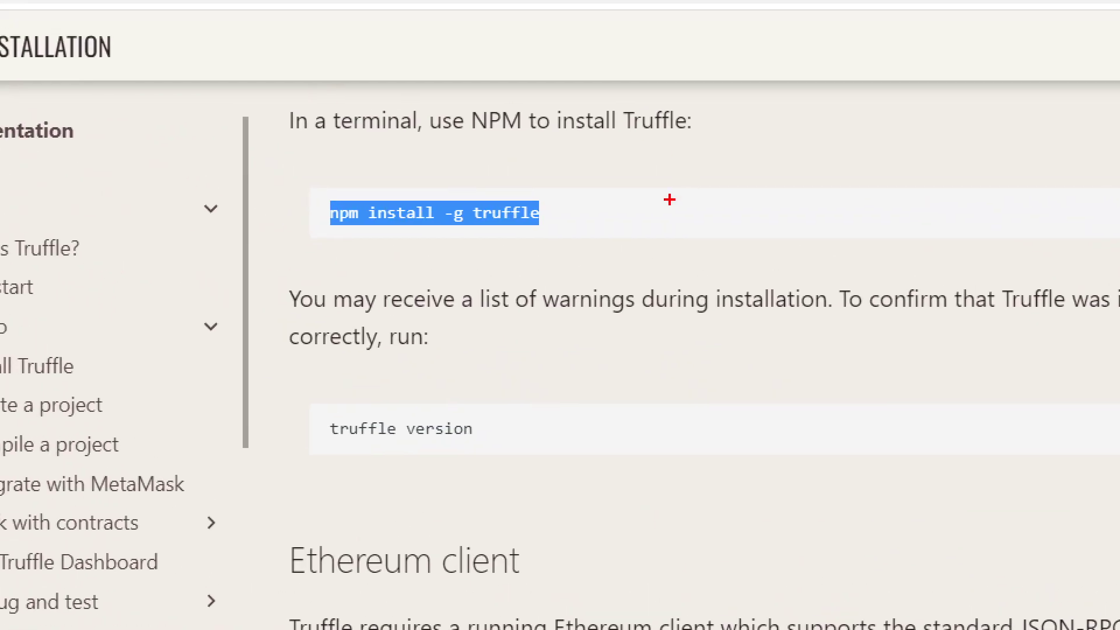
drag(295, 181, 574, 249)
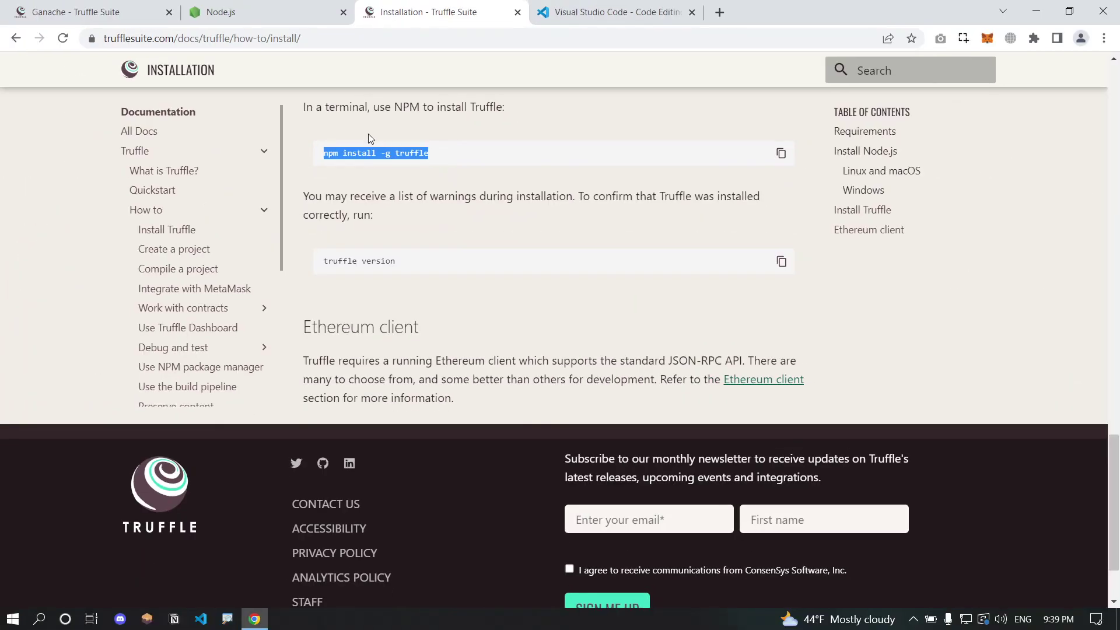
click(781, 153)
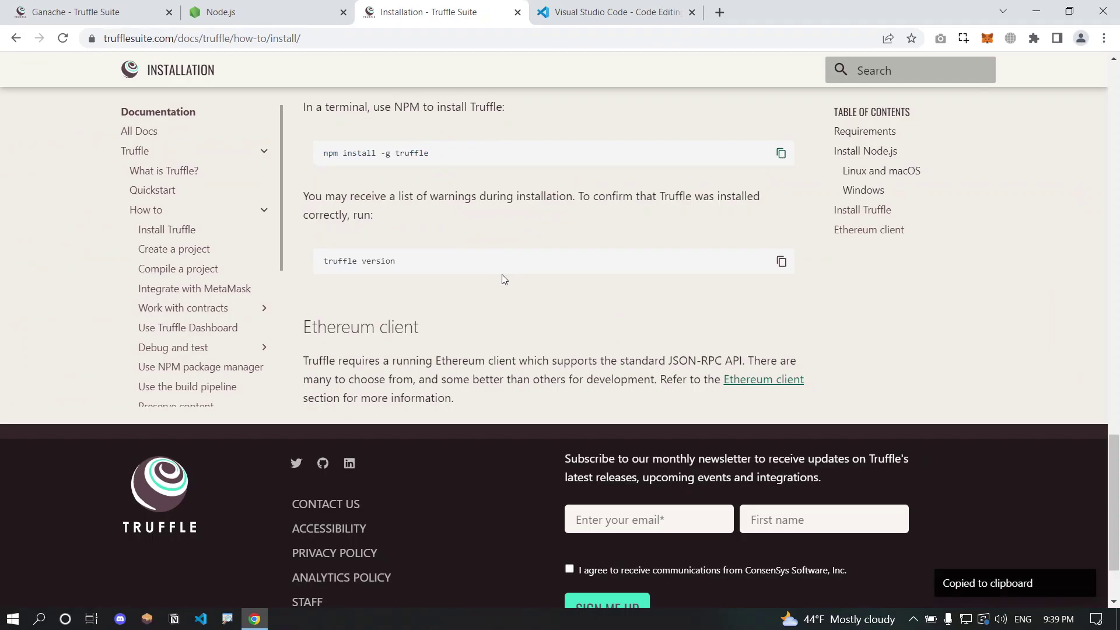
Launch cmd via Run, paste and start 'npm install -g truffle', then interrupt it.
key(super+r)
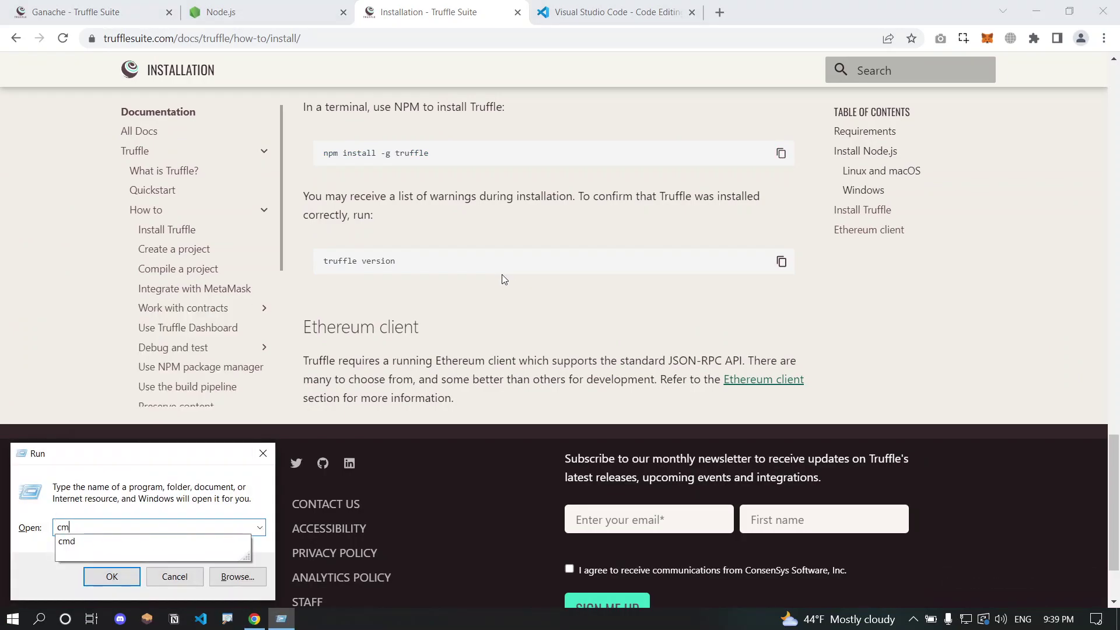
text(d)
key(Return)
right_click(370, 198)
key(Return)
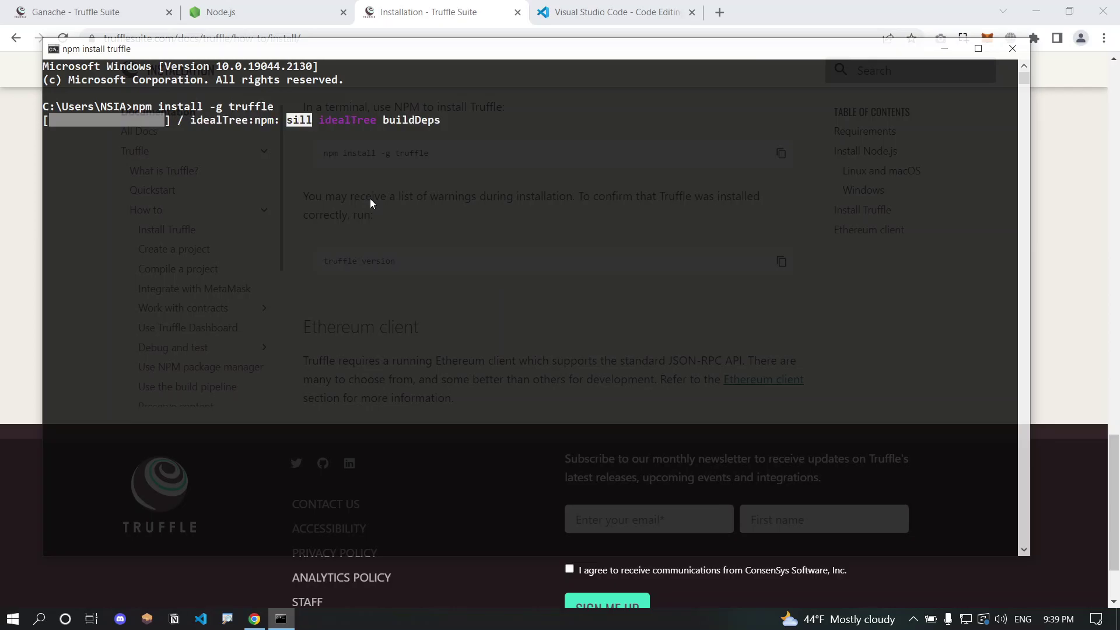
key(ctrl+c)
key(ctrl+c)
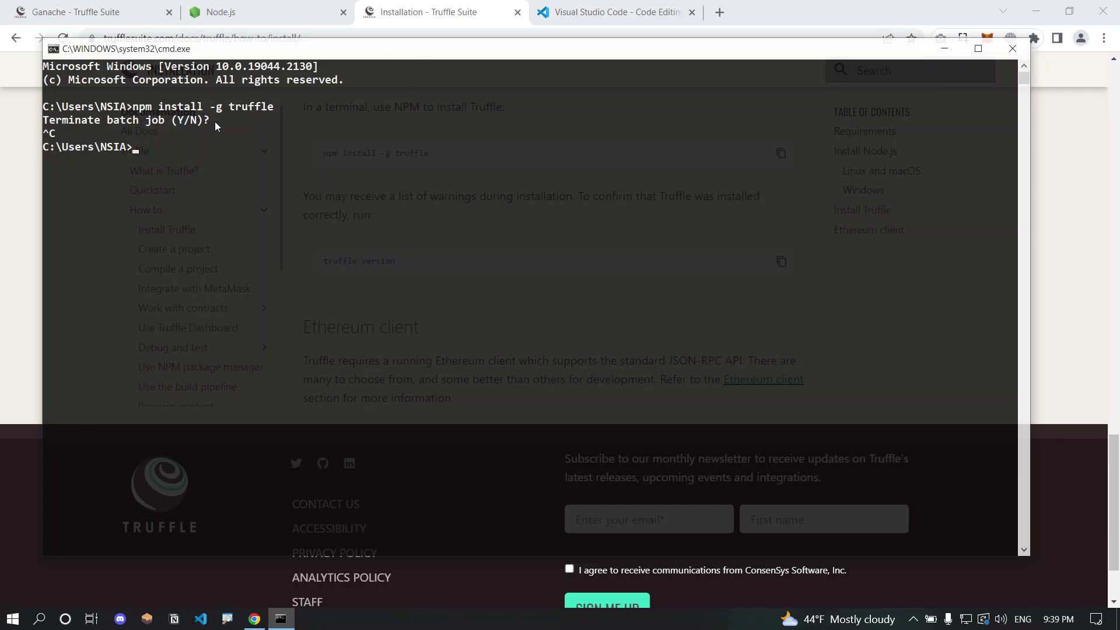
Reposition the console, copy 'truffle version' from the docs and refocus the console.
drag(214, 122, 100, 107)
click(258, 200)
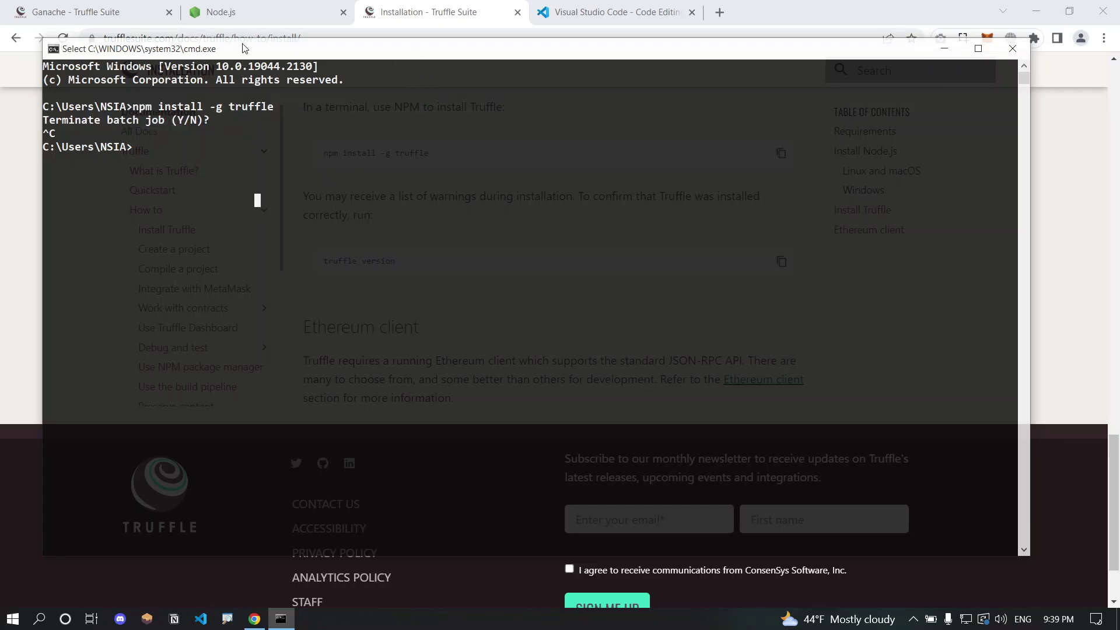
drag(247, 48, 325, 354)
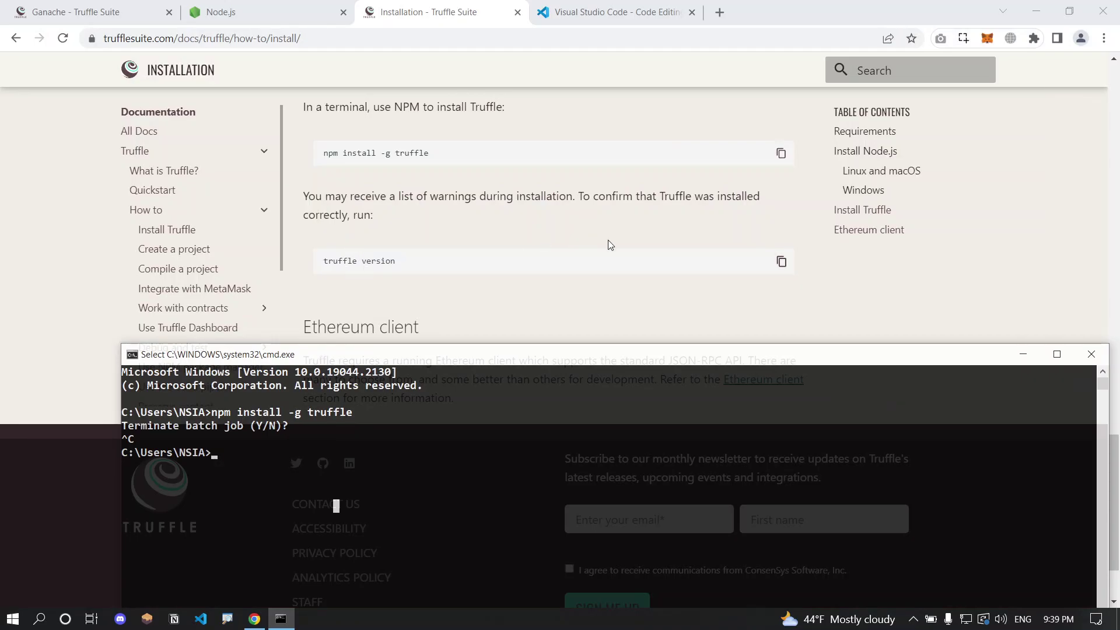
click(781, 261)
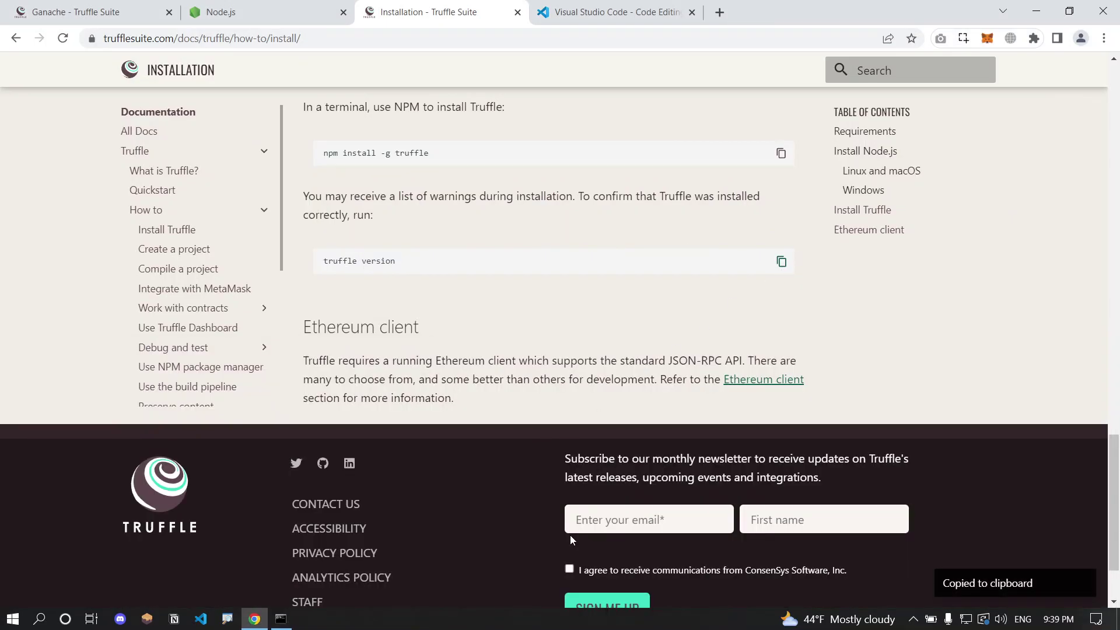
key(alt+Tab)
Run 'truffle version' in the console moved to the top-left.
mouse_move(475, 343)
mouse_down()
mouse_move(359, 83)
mouse_move(361, 61)
mouse_up()
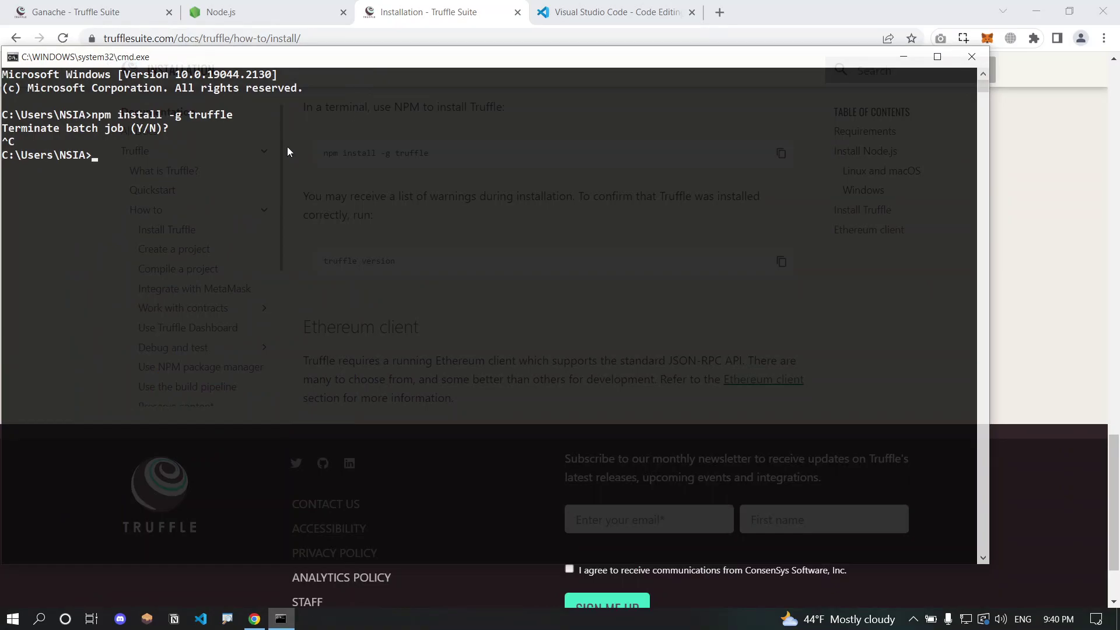
text(tu)
key(BackSpace)
text(ru)
text(ffle ver)
text(sion)
key(Return)
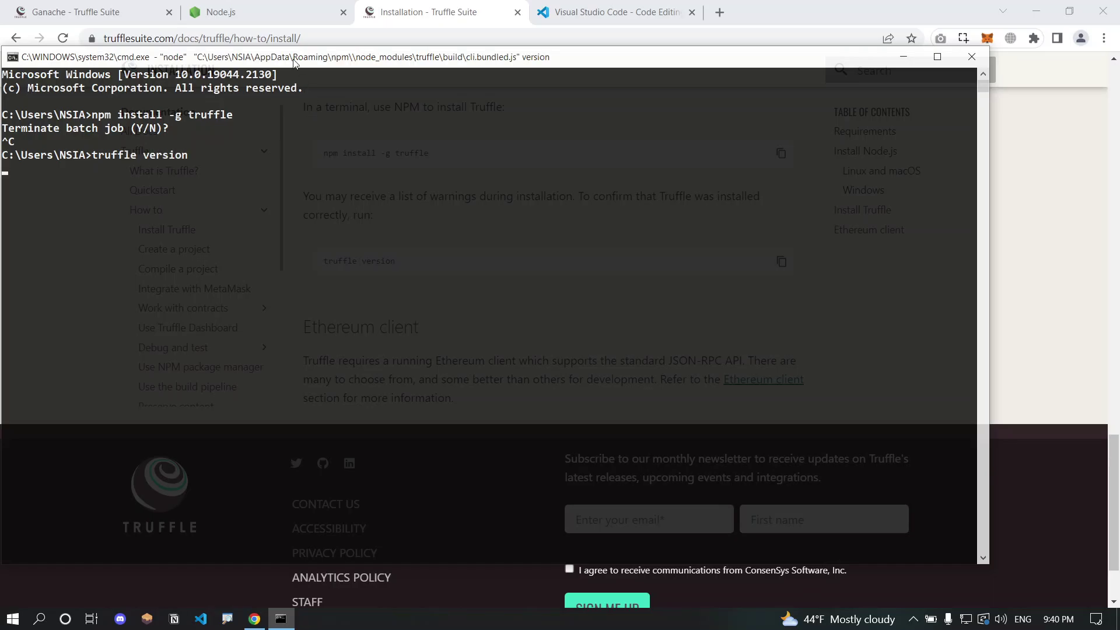
drag(258, 67, 386, 29)
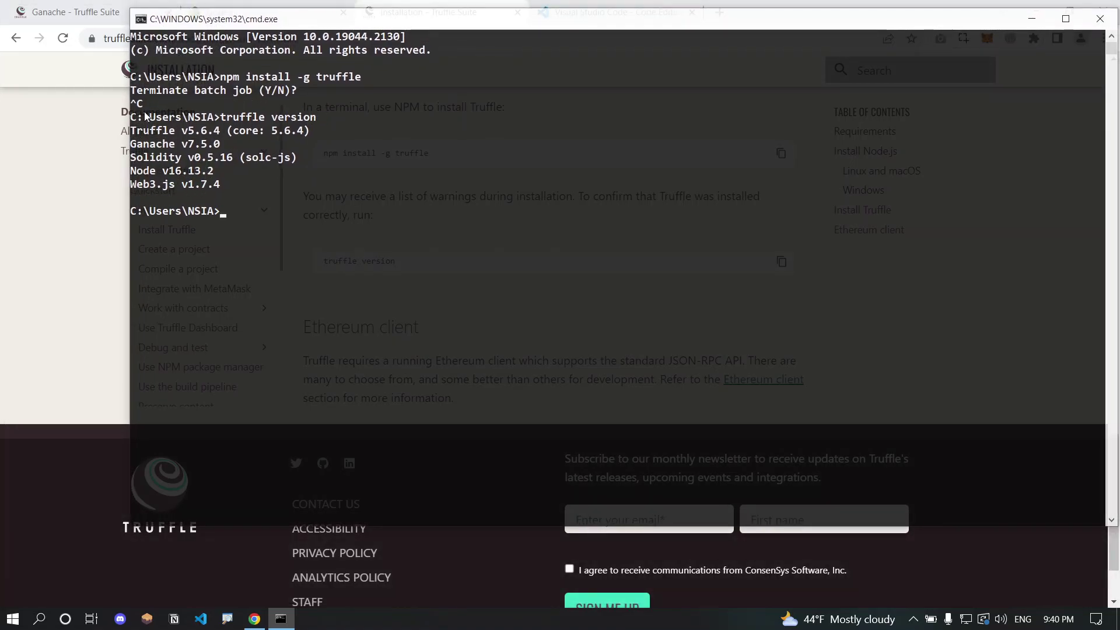
Review the listed Truffle, Solidity, Node and Web3.js versions, then minimize the console.
drag(132, 130, 272, 183)
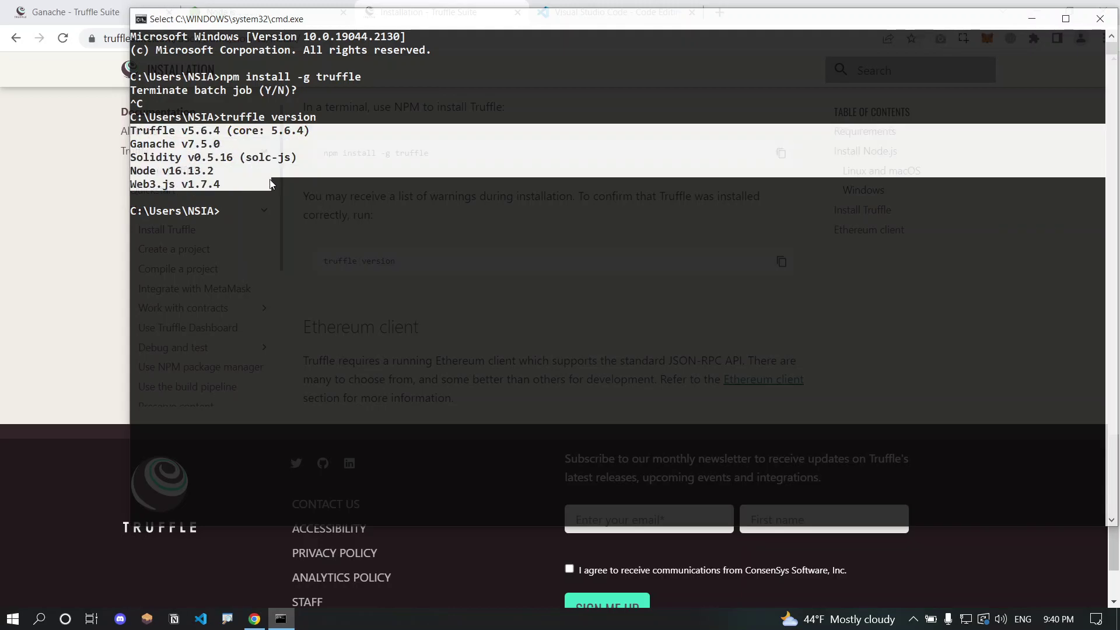
click(166, 132)
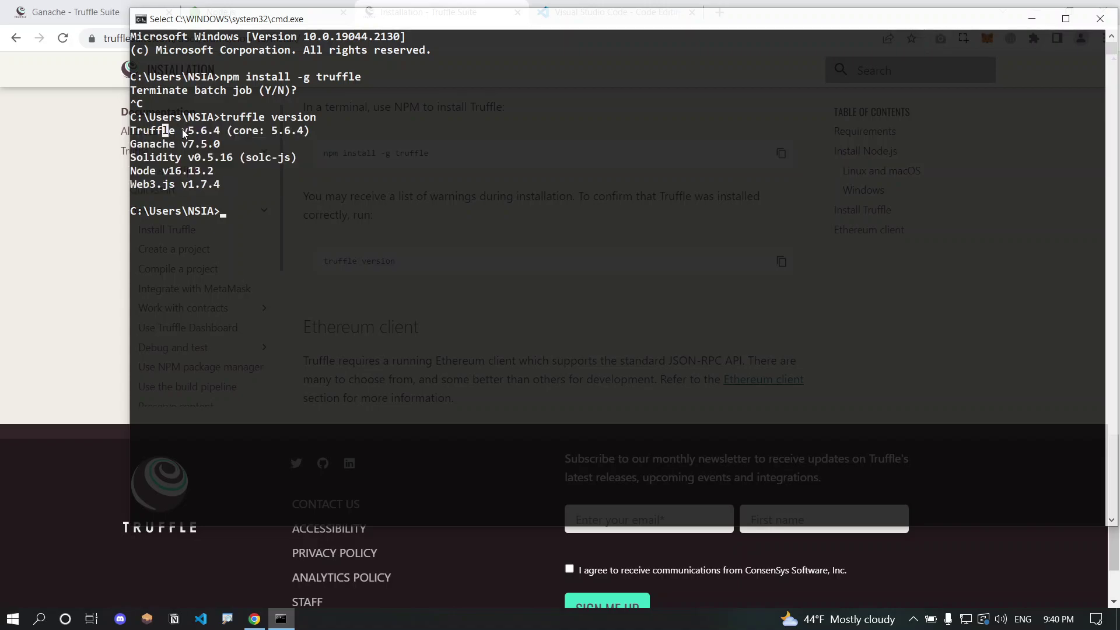
drag(182, 129, 254, 133)
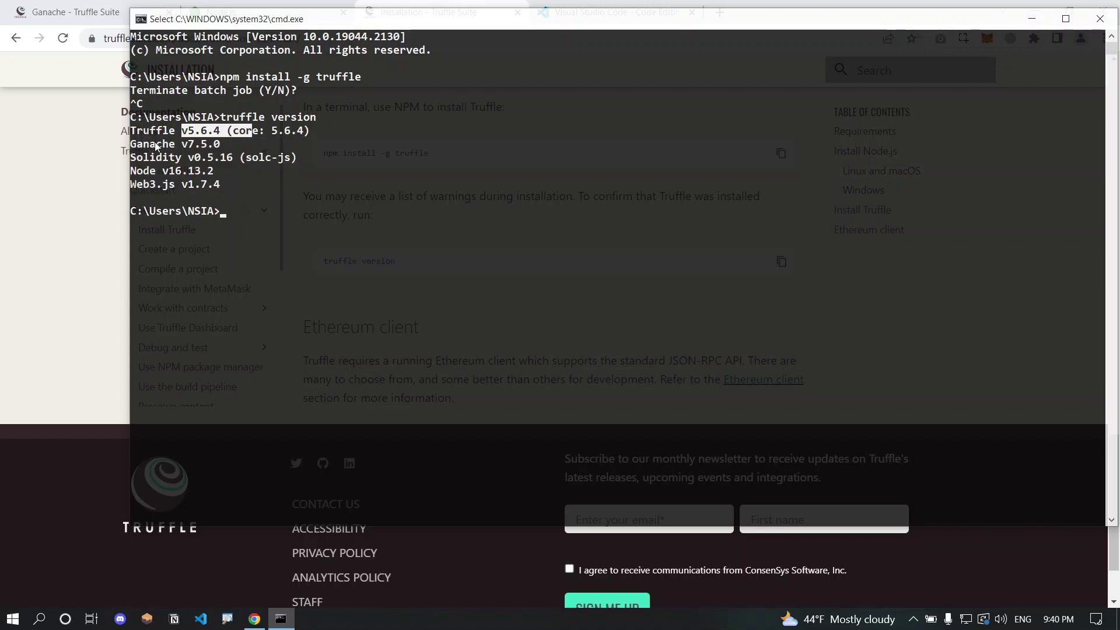
drag(153, 157, 196, 187)
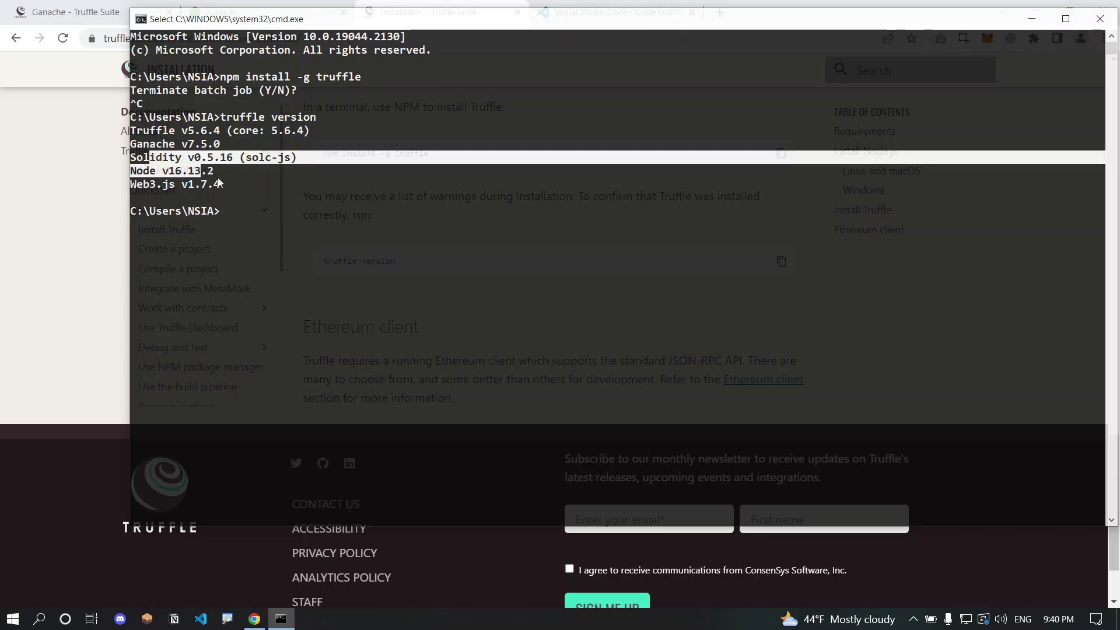
click(181, 186)
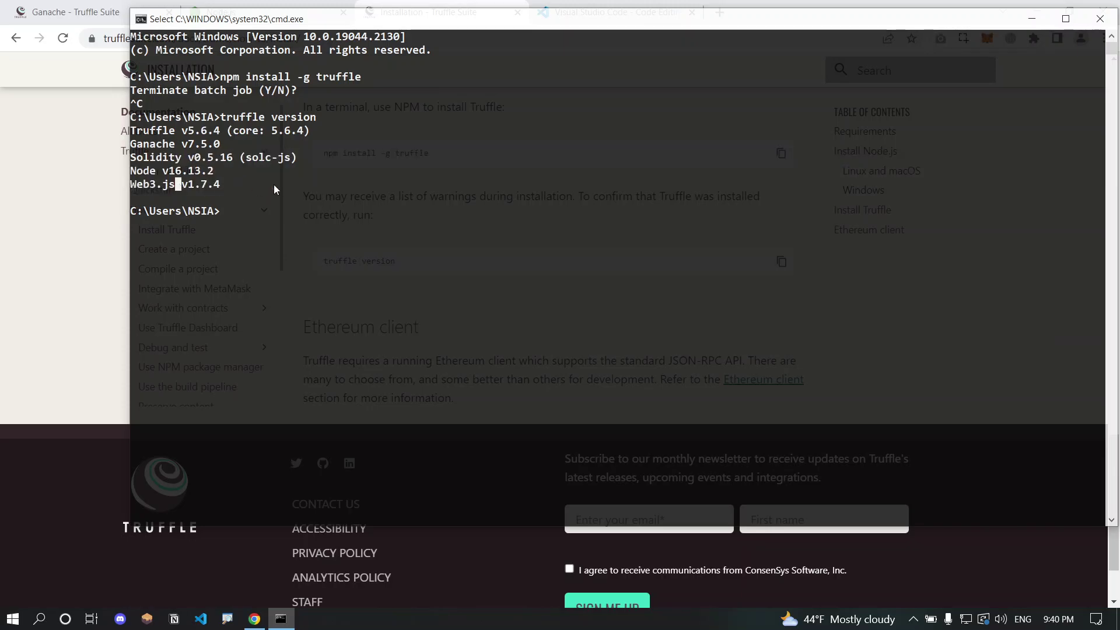
click(1029, 23)
scroll(508, 207, up, 10)
scroll(521, 207, up, 10)
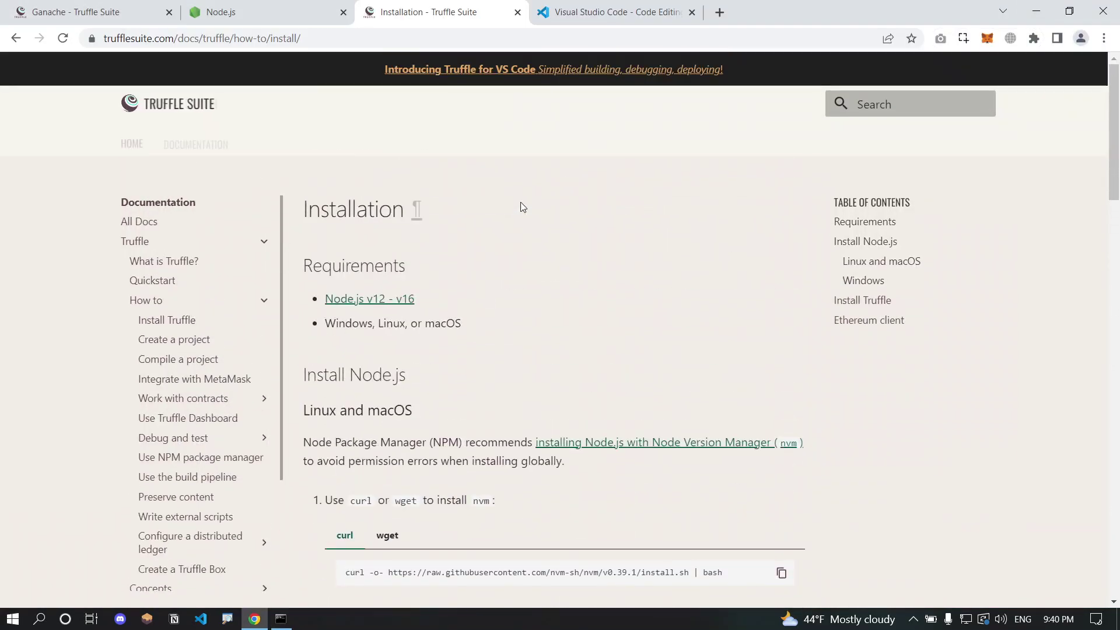
Glance at the Requirements section and the Node.js download page, returning to the Truffle docs.
double_click(325, 269)
click(483, 253)
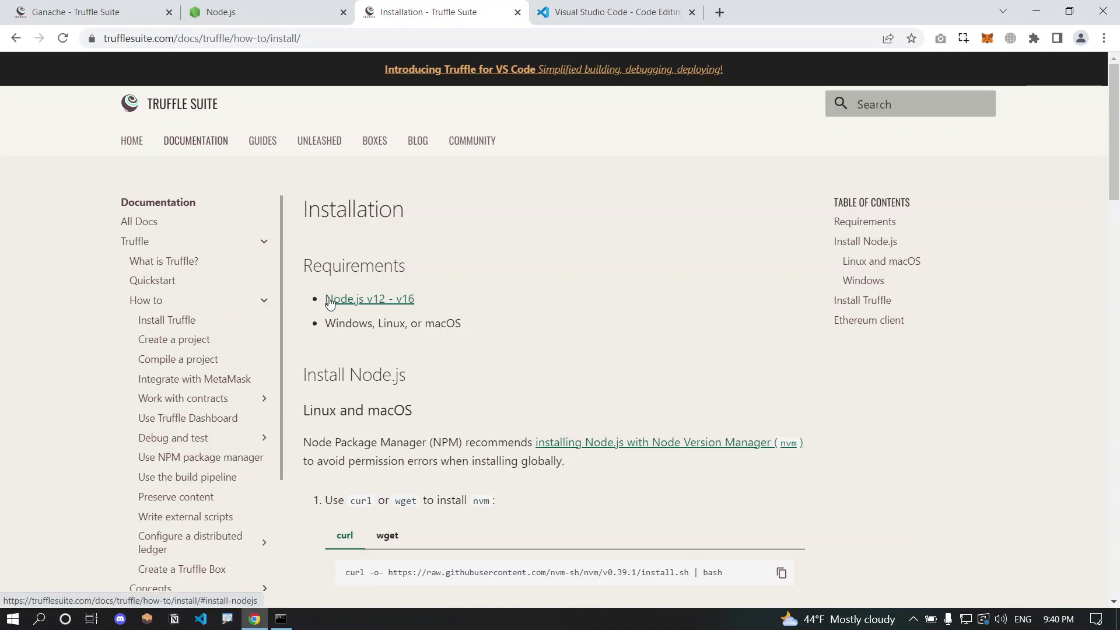
ctrl+scroll(328, 302, up, 3)
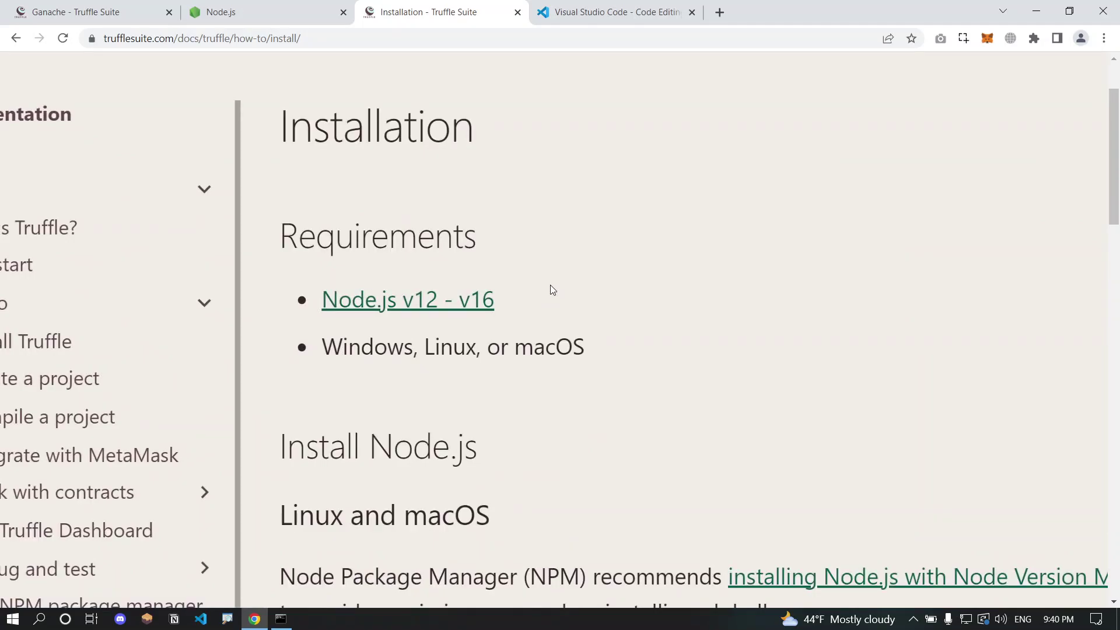
ctrl+scroll(551, 289, down, 4)
ctrl+scroll(550, 290, up, 3)
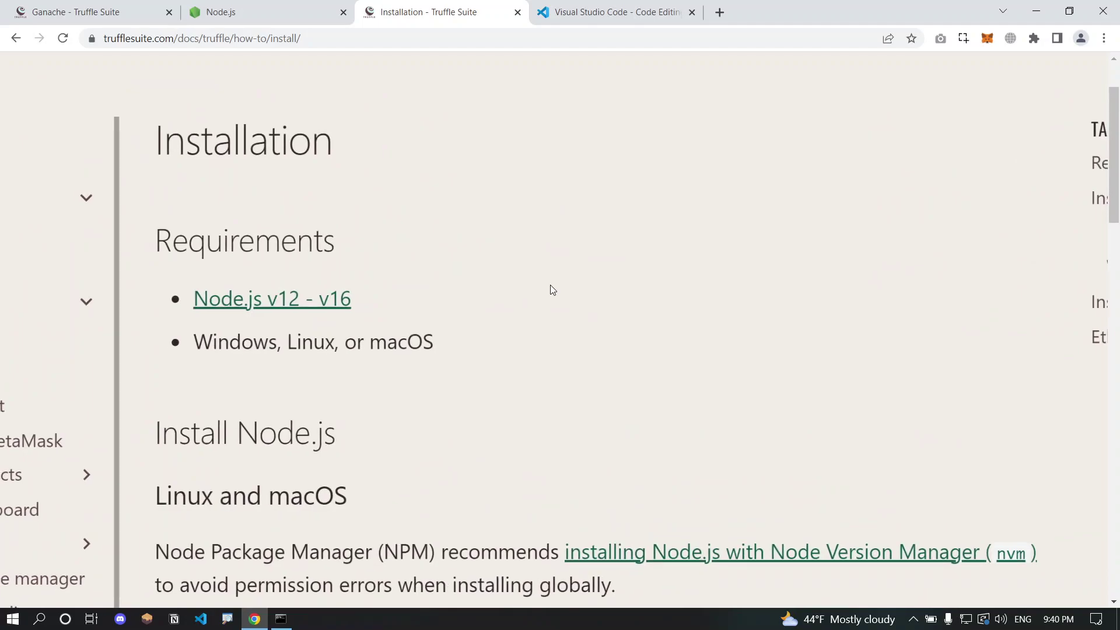
ctrl+scroll(550, 290, down, 3)
click(298, 6)
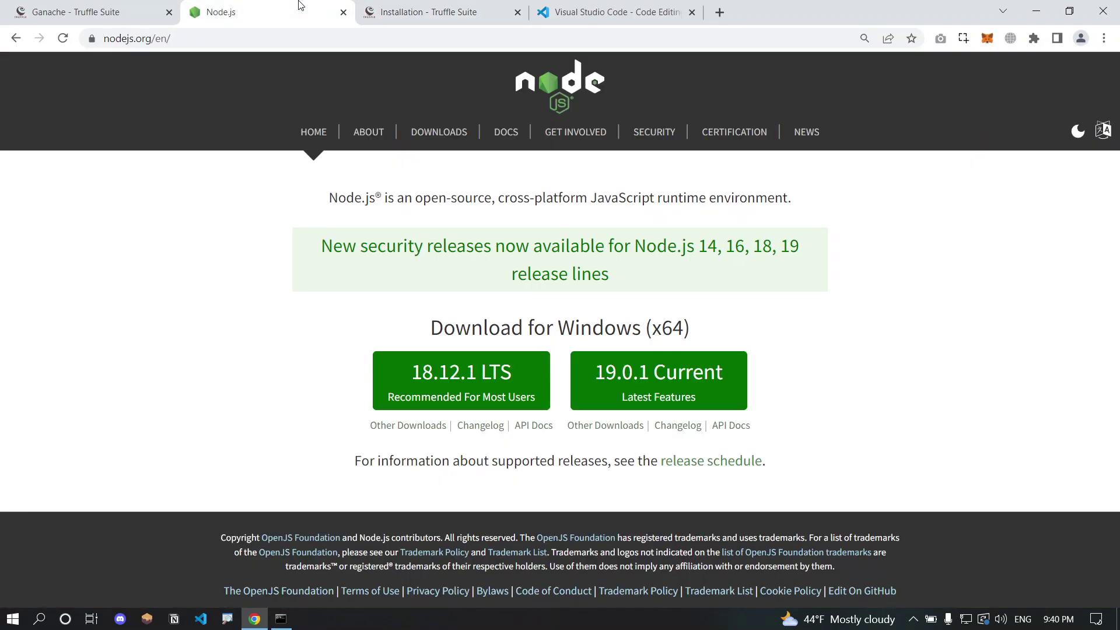
ctrl+scroll(430, 374, up, 3)
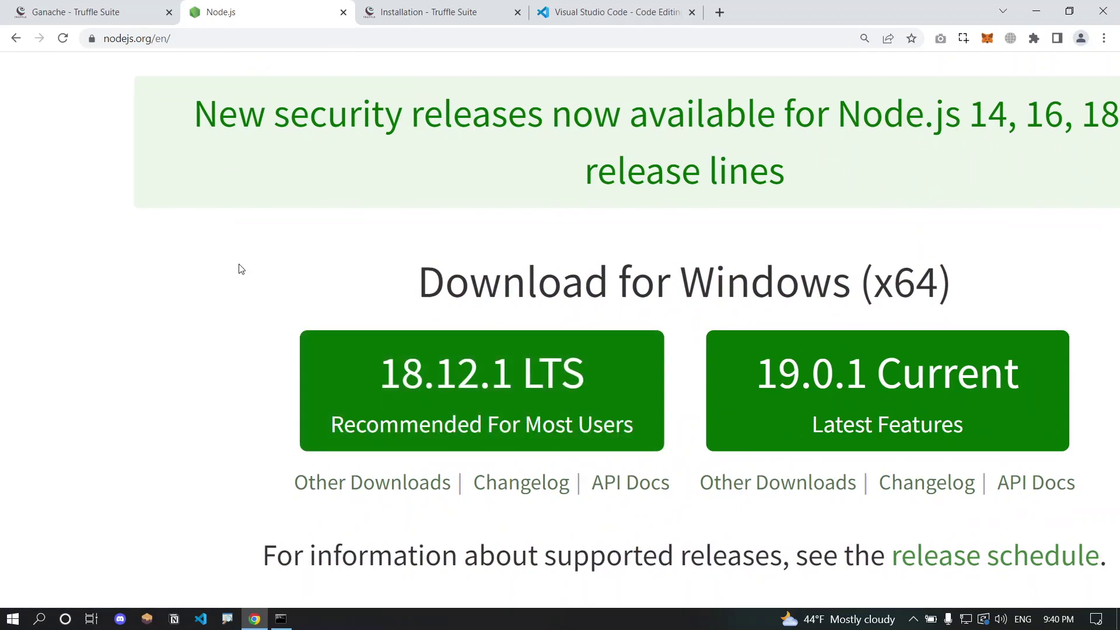
ctrl+scroll(241, 269, down, 5)
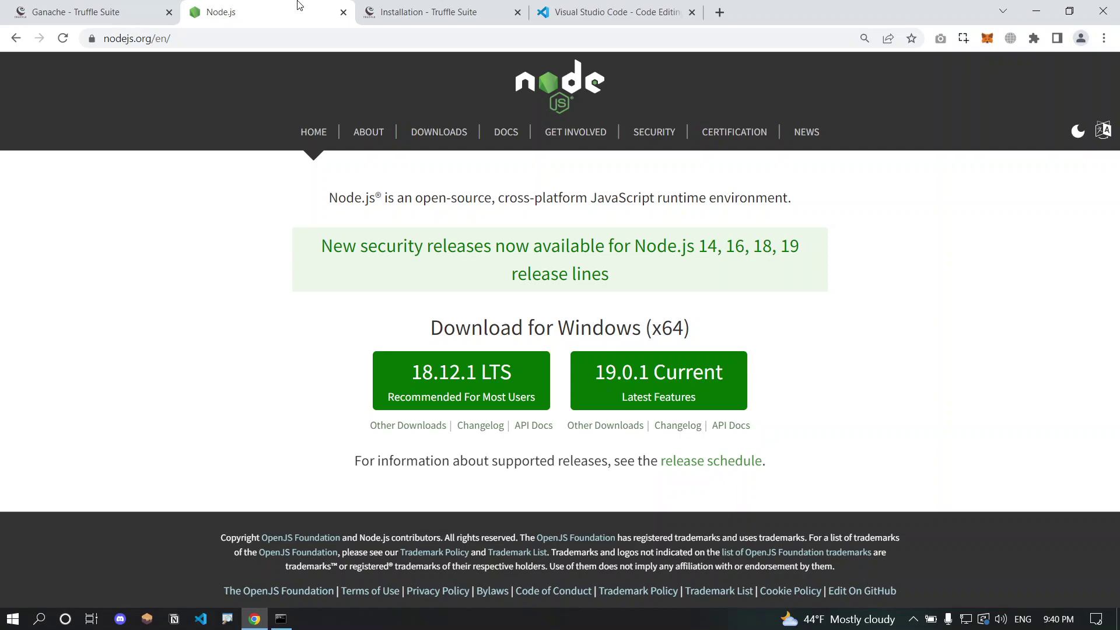
click(422, 12)
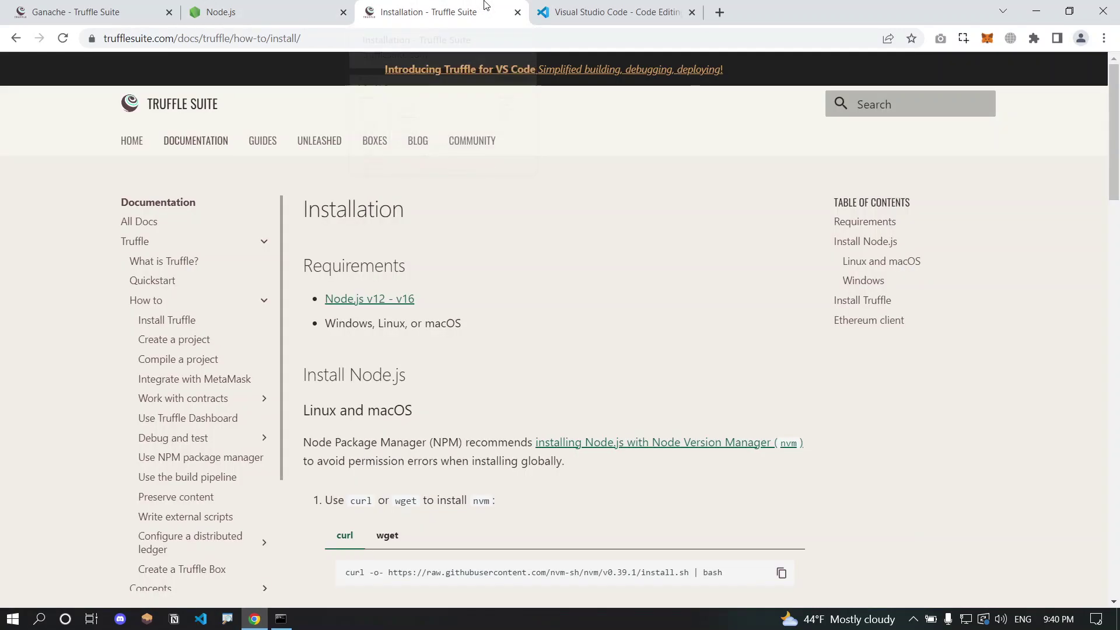
scroll(461, 426, down, 5)
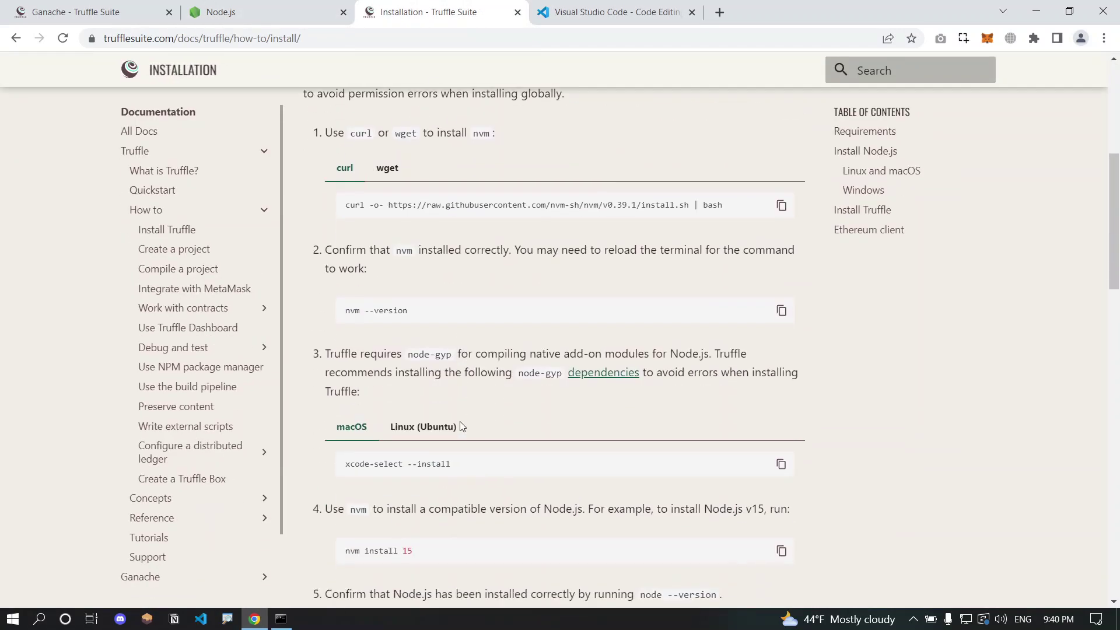
scroll(462, 427, down, 5)
scroll(461, 426, down, 2)
scroll(461, 426, down, 3)
scroll(459, 421, down, 3)
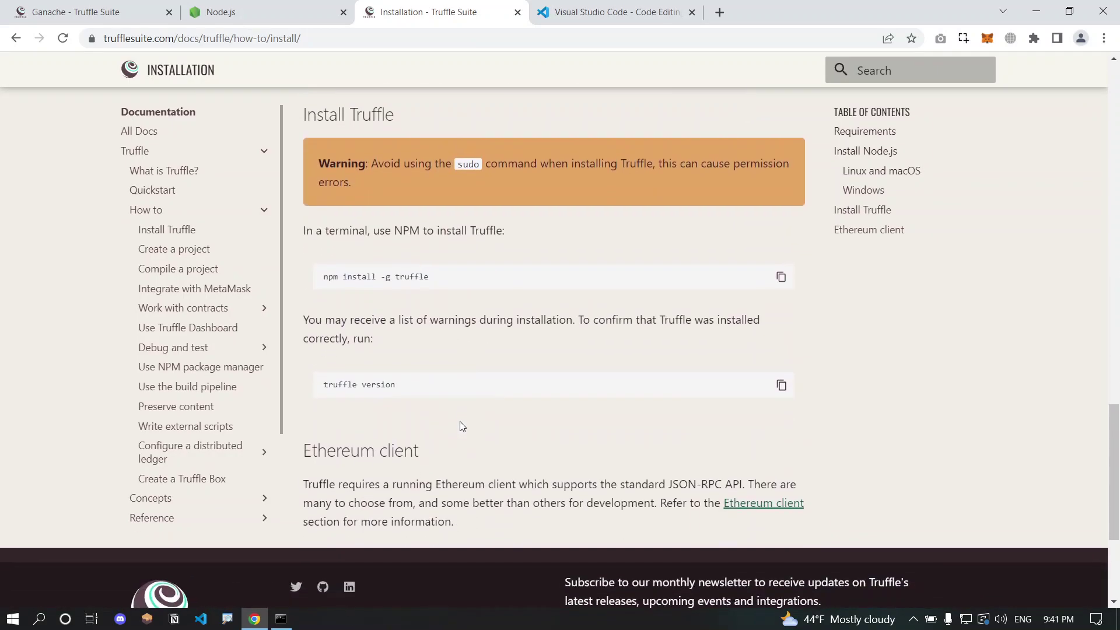
Highlight the 'npm install -g truffle' command once more before closing Chrome.
drag(319, 255, 456, 256)
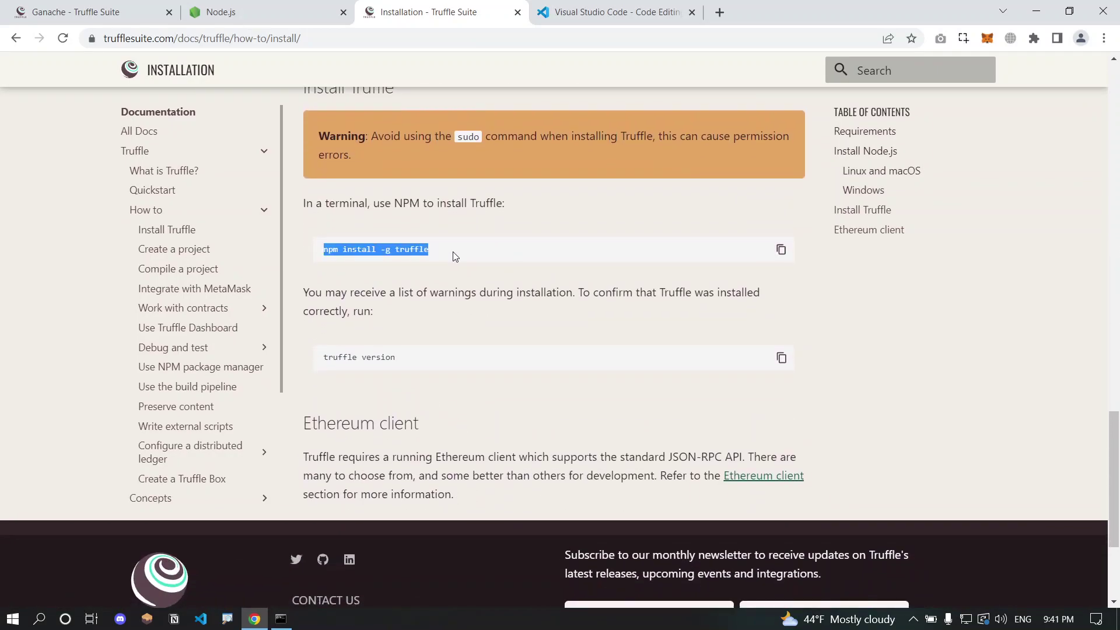
click(453, 256)
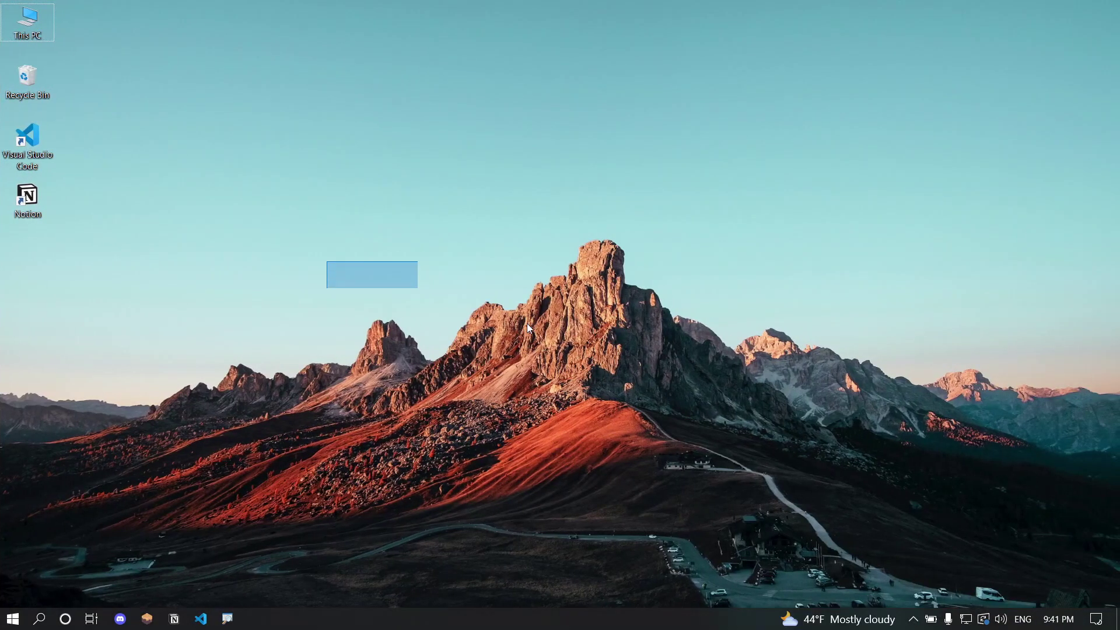
Launch Ganache from Start search and begin a QUICKSTART (Ethereum) workspace.
key(super)
text(ganac)
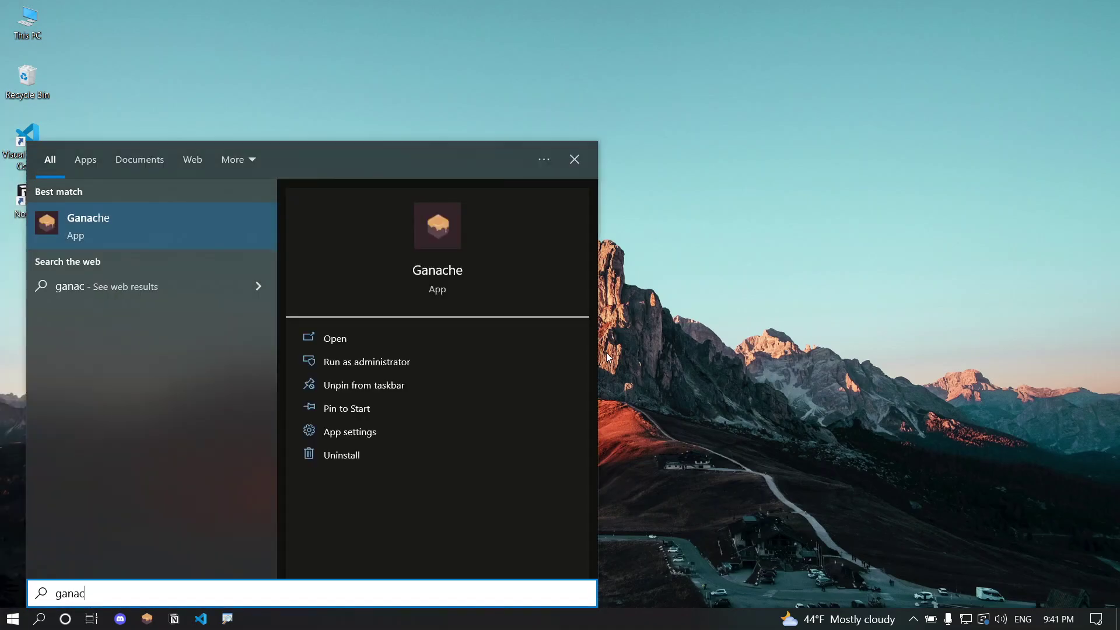
key(Return)
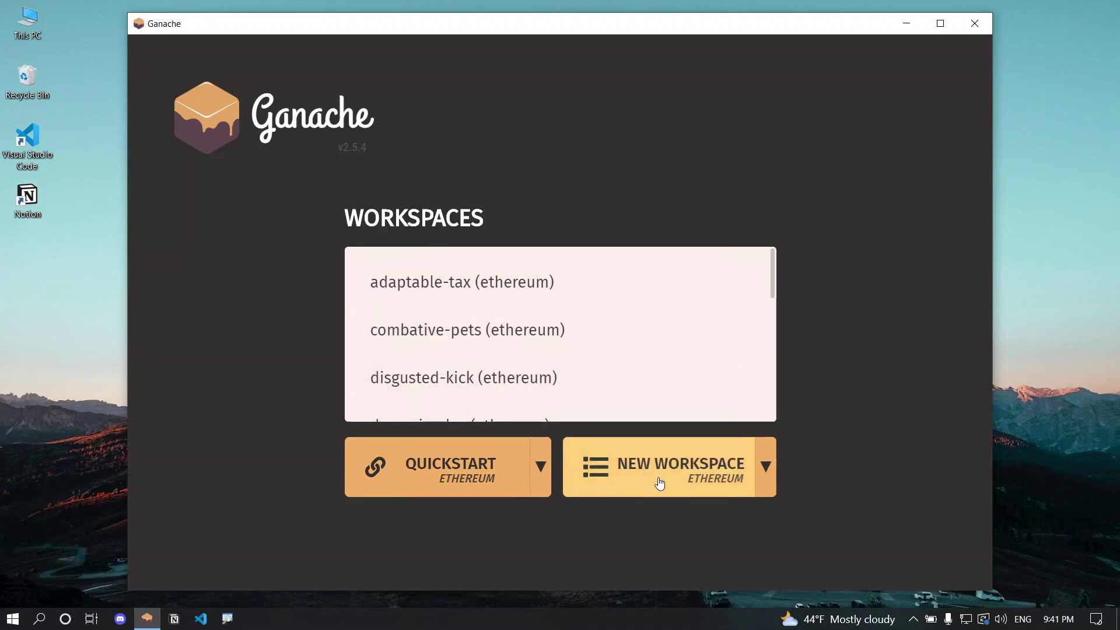
click(401, 483)
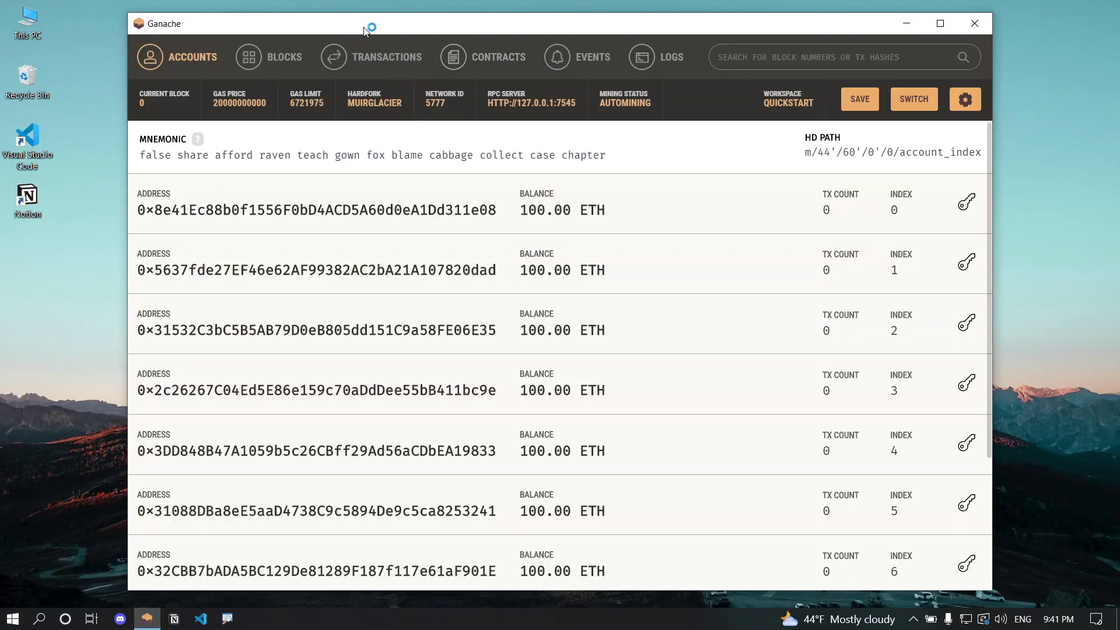
Maximize Ganache and inspect the first test account's address.
double_click(369, 24)
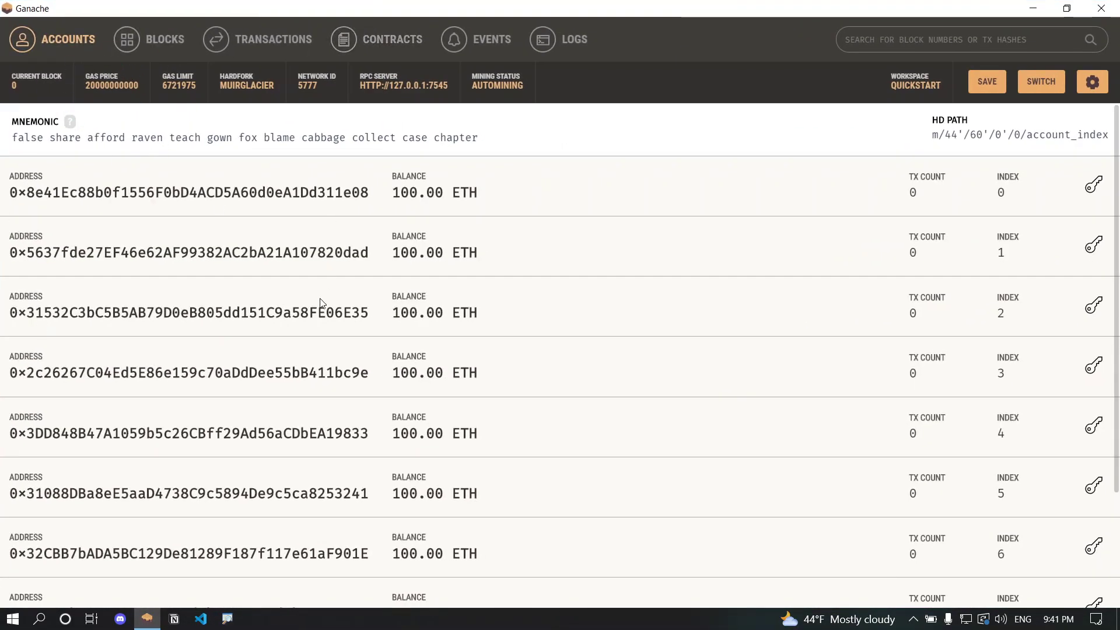
scroll(320, 303, down, 2)
scroll(320, 303, up, 2)
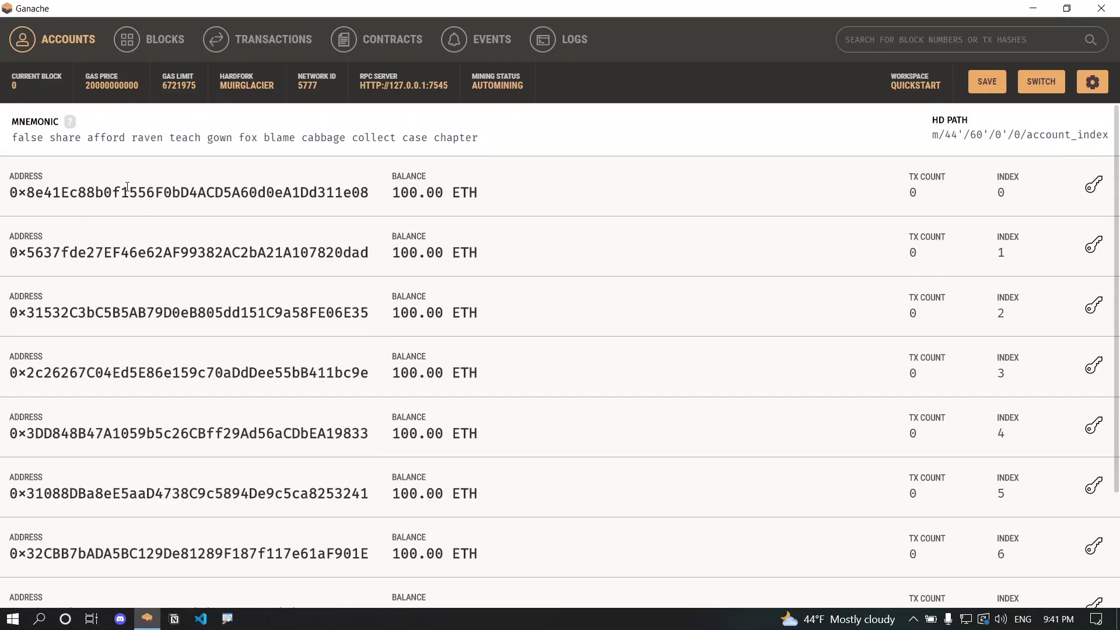
click(80, 194)
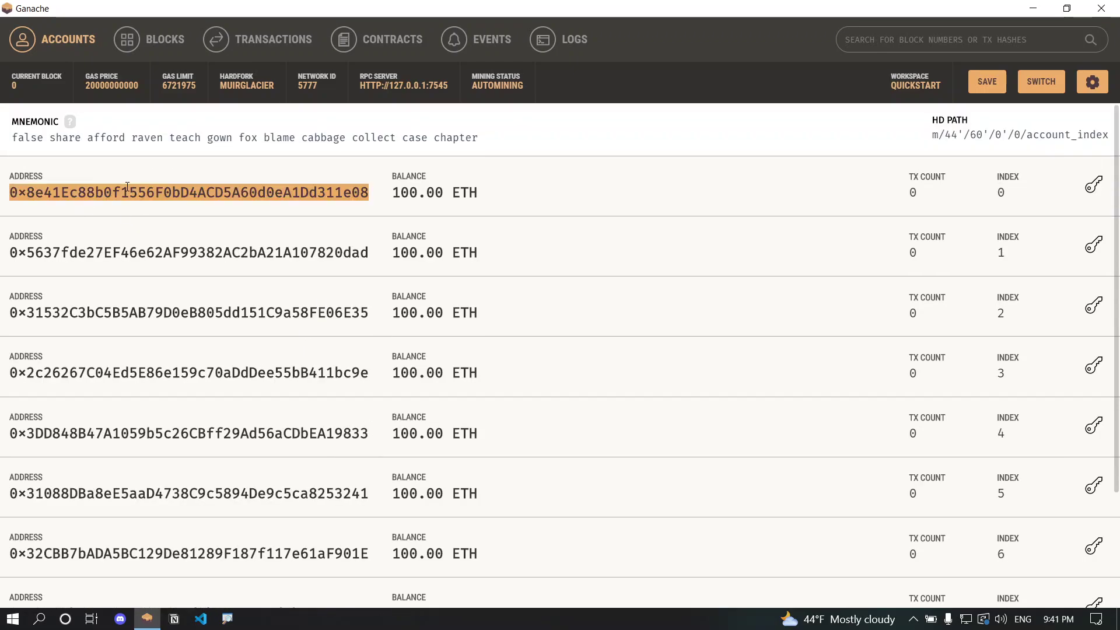
click(398, 194)
Check the Blocks, Transactions and Contracts views, then return to Accounts.
click(160, 39)
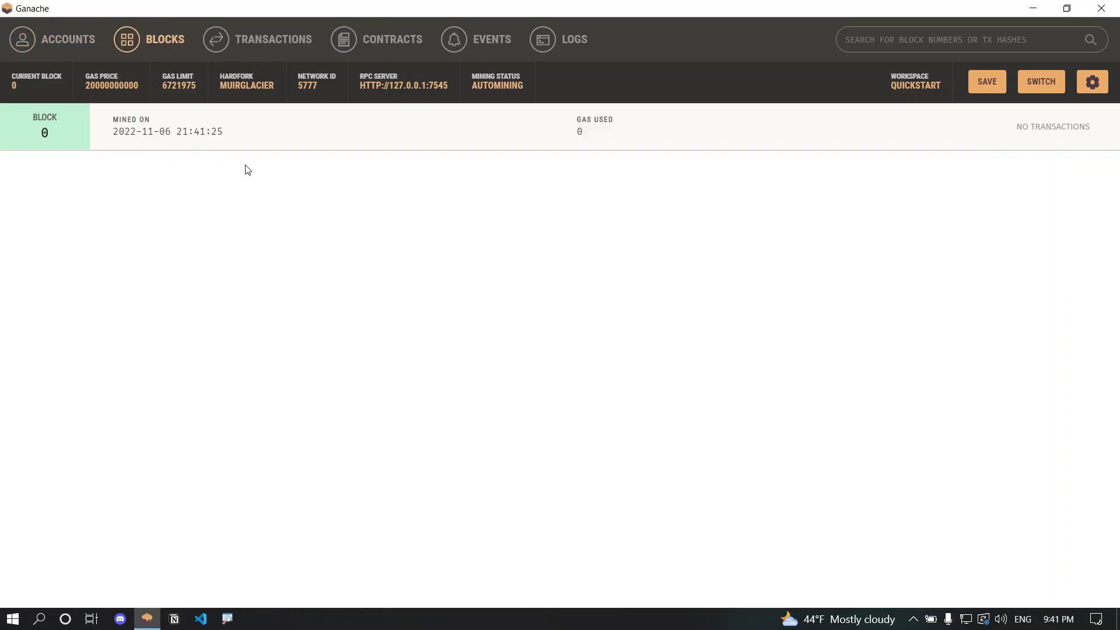
click(271, 43)
click(394, 42)
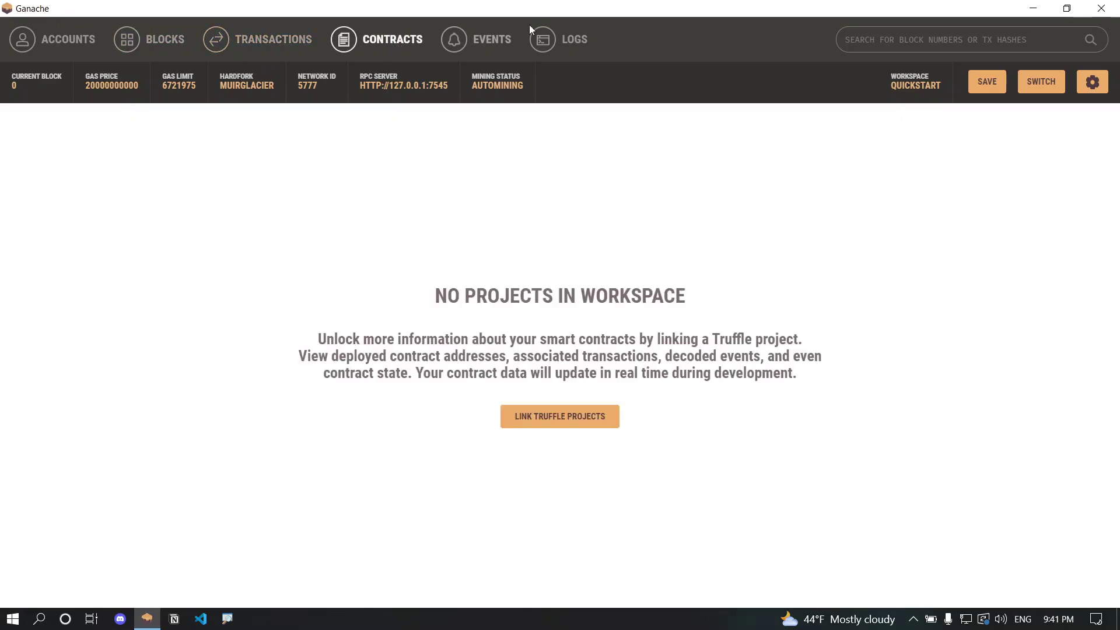
click(44, 45)
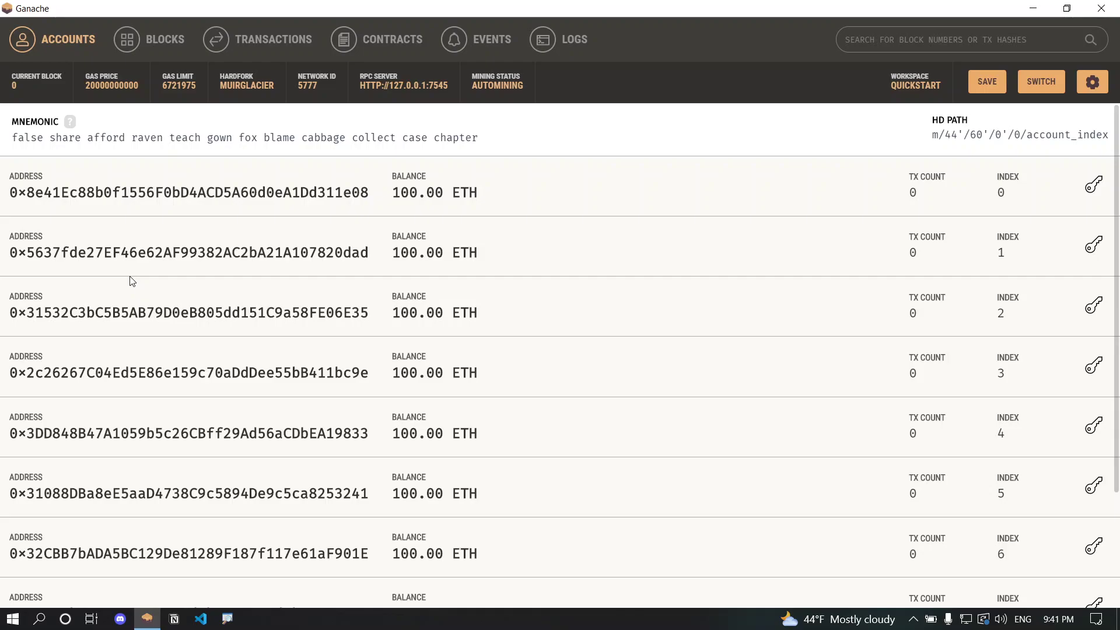
Highlight the first Ganache account's 100.00 ETH balance in the accounts list.
triple_click(415, 193)
click(415, 193)
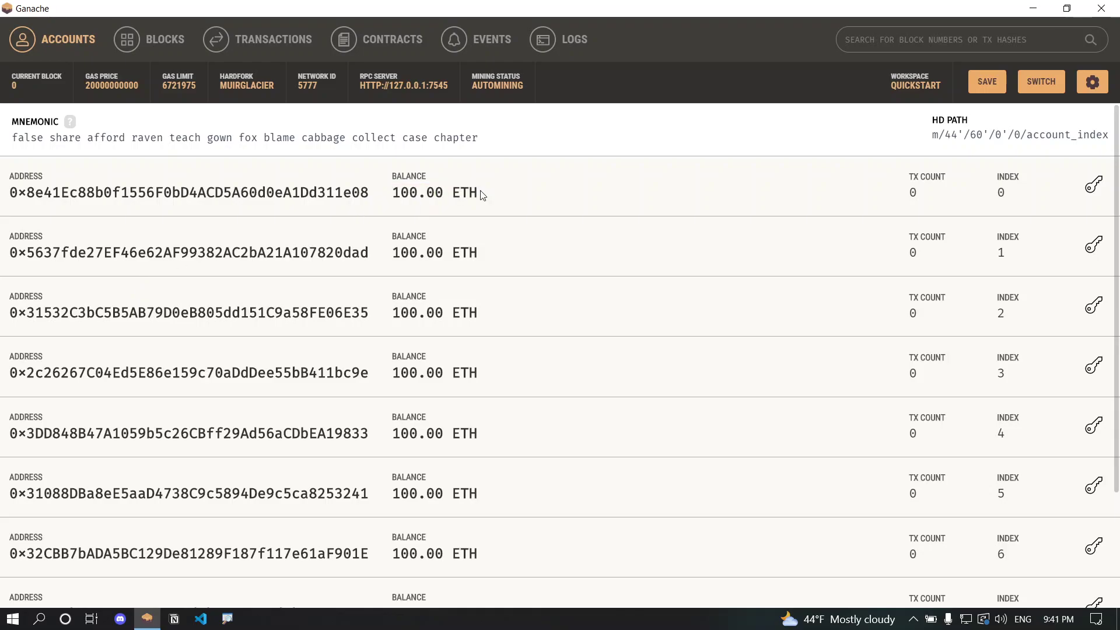
drag(488, 196, 388, 194)
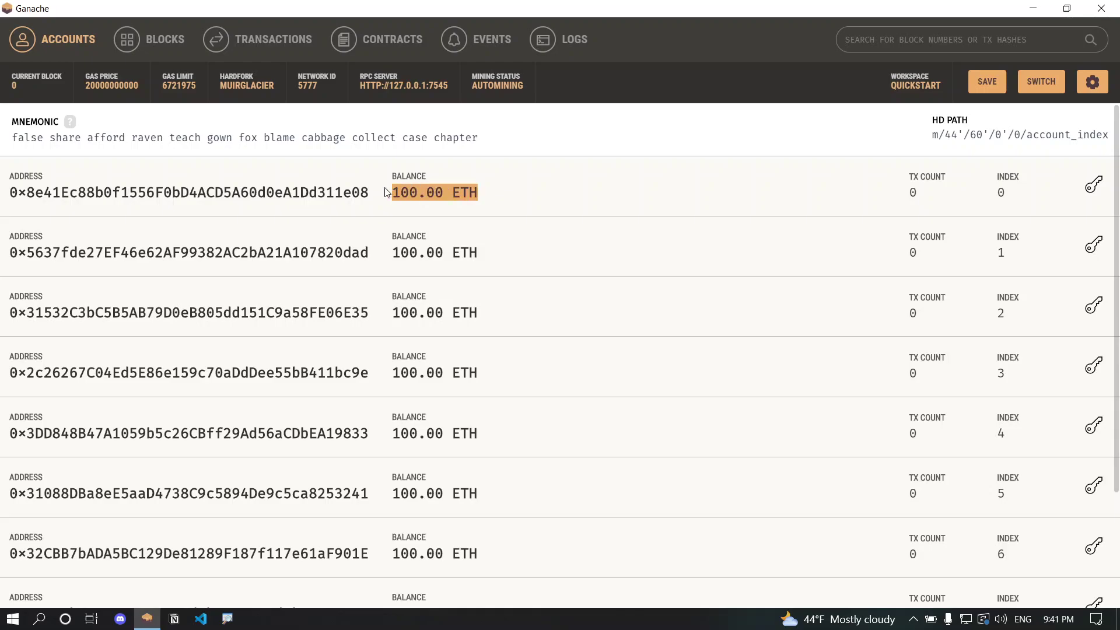